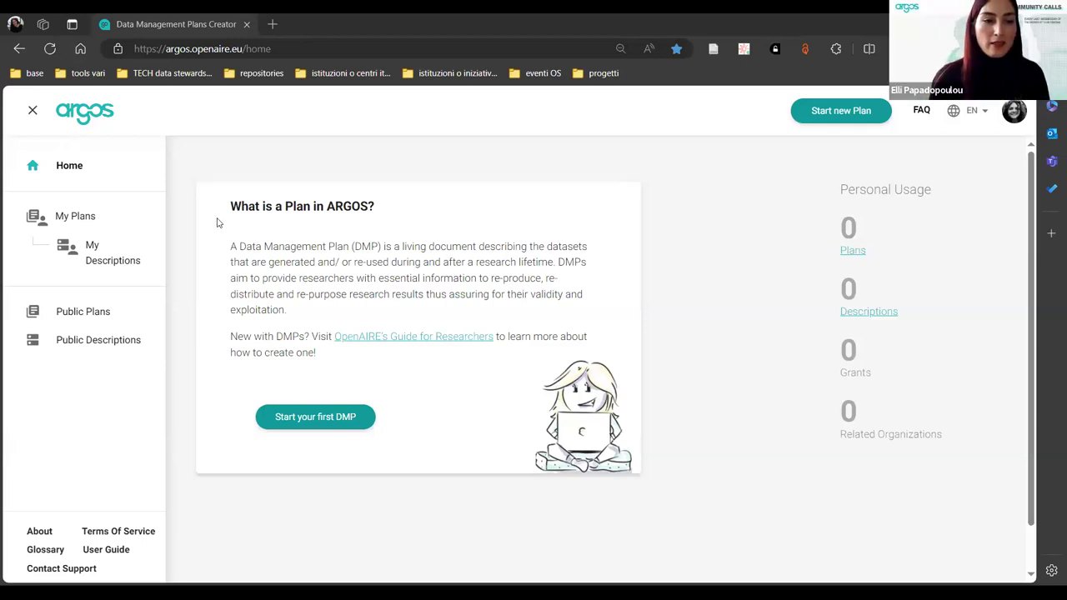
- Start a new plan with the wizard and title it "Test DMP - UNIBO"
{"action": "left_click", "coordinate": [839, 113]}
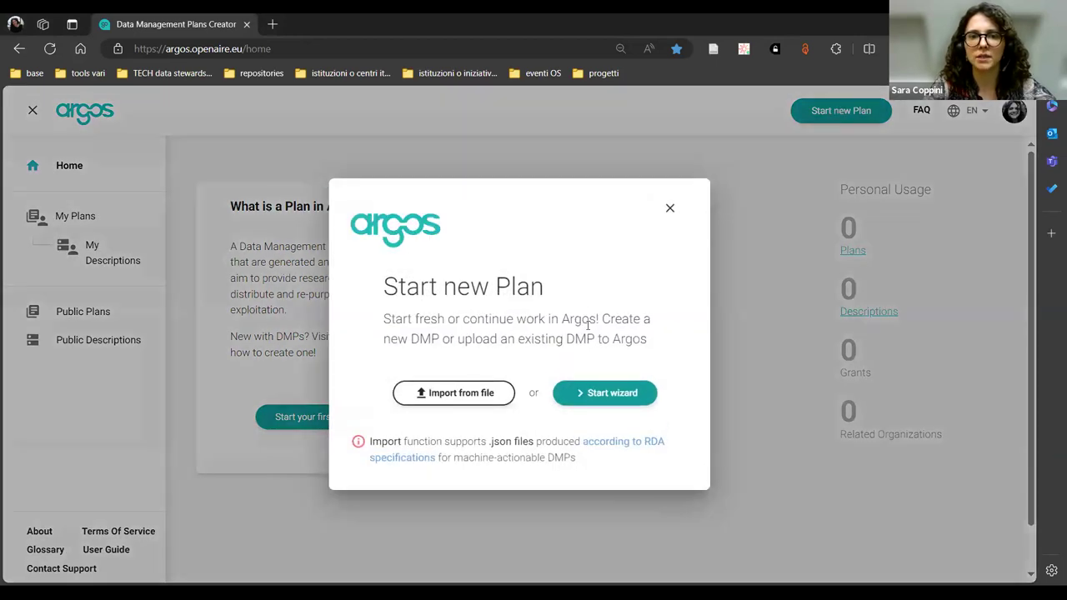
{"action": "left_click", "coordinate": [602, 393]}
{"action": "left_click", "coordinate": [350, 262]}
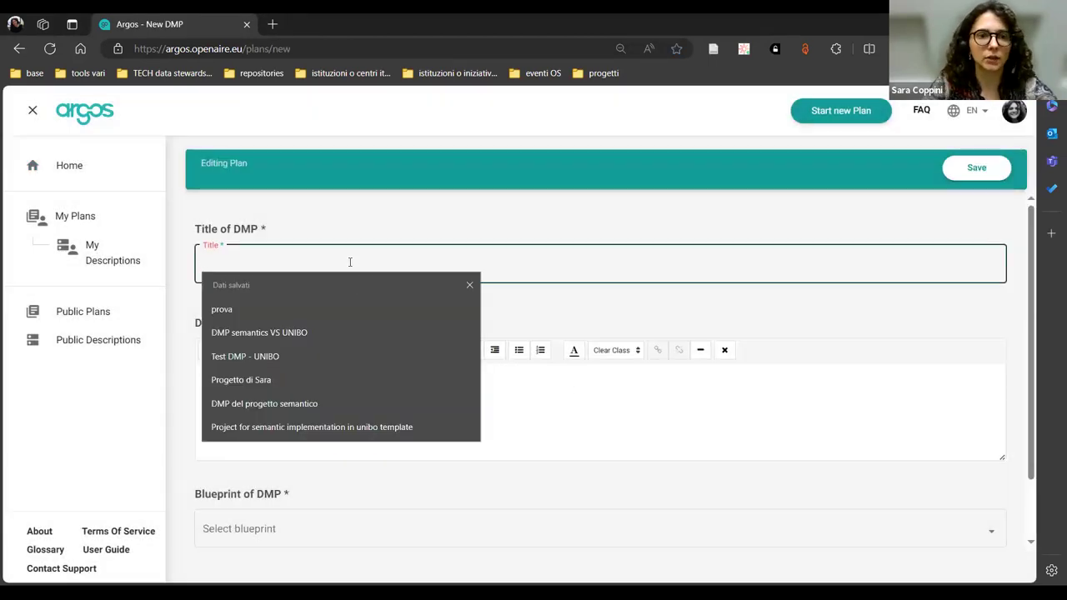
{"action": "left_click", "coordinate": [355, 355]}
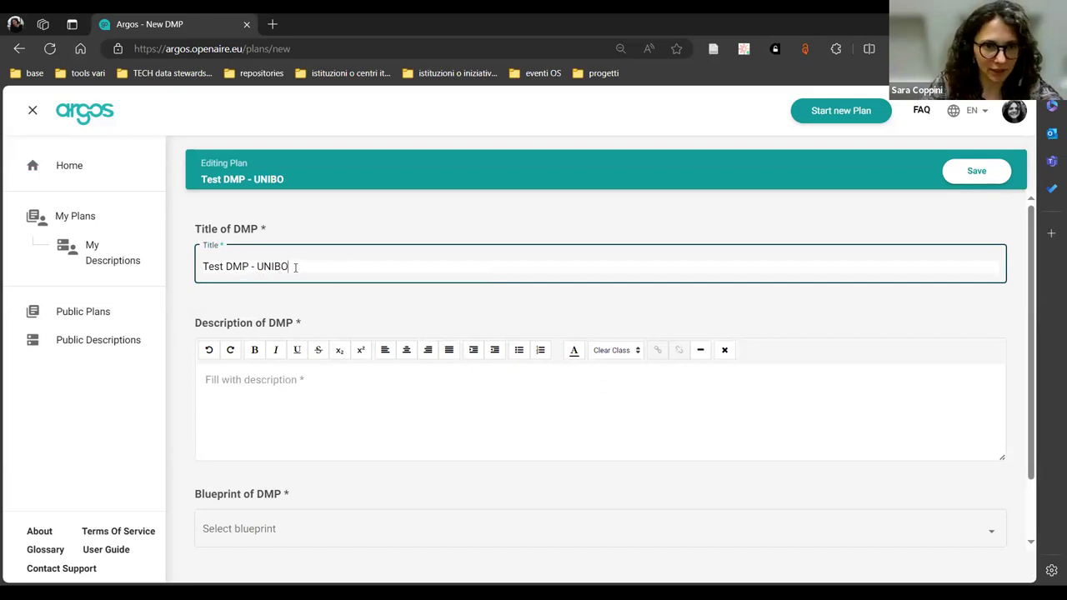
- Enter "This is a test dmp for unibo researchers" as the description of the DMP
{"action": "left_click", "coordinate": [277, 377]}
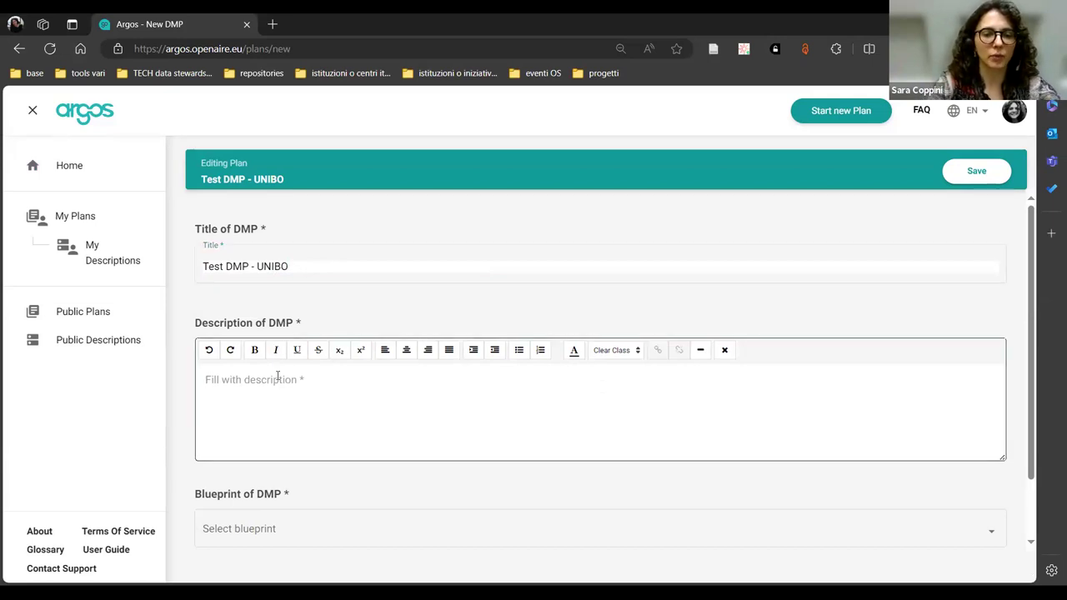
{"action": "type", "text": "This is"}
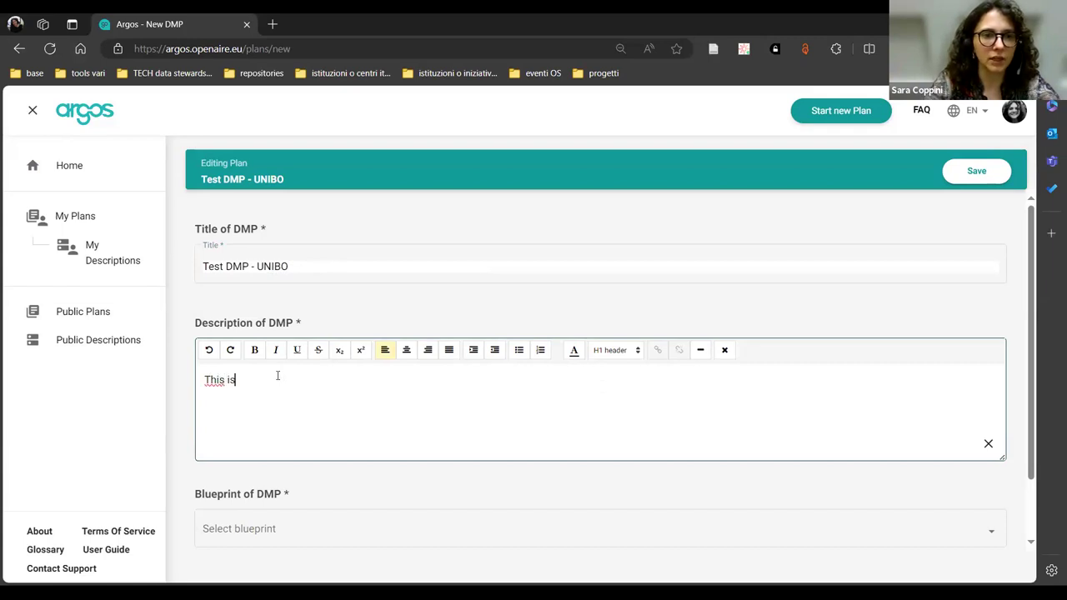
{"action": "type", "text": " a t"}
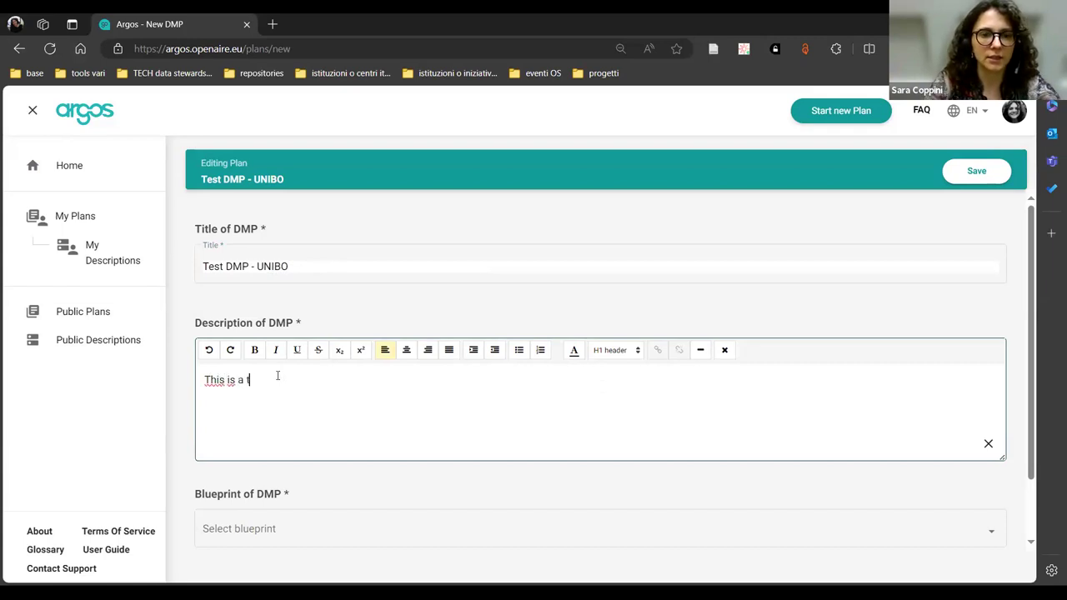
{"action": "type", "text": "est dmp for"}
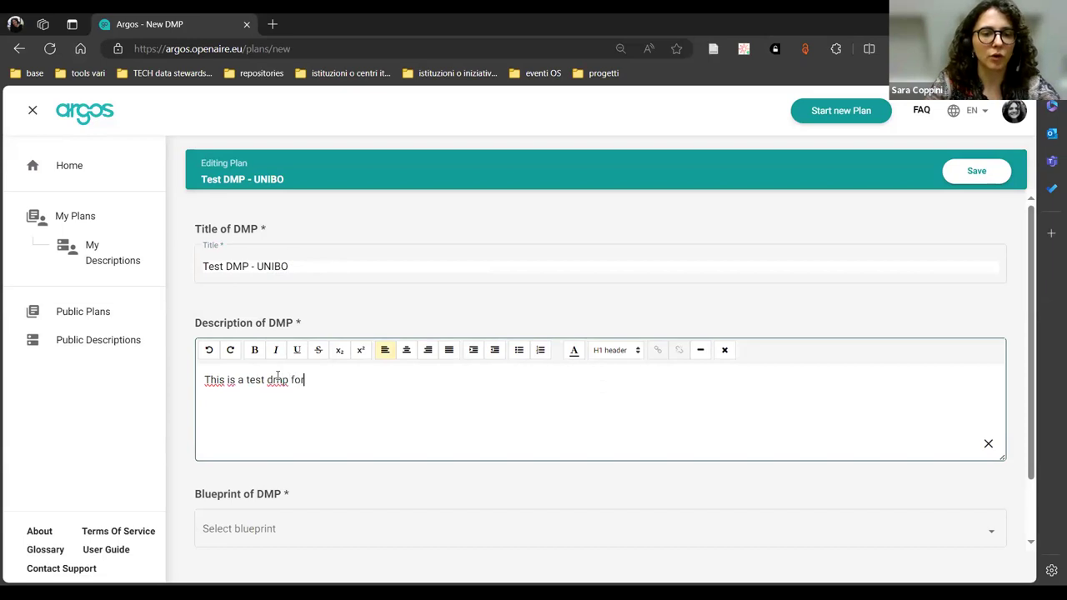
{"action": "type", "text": " unibo res"}
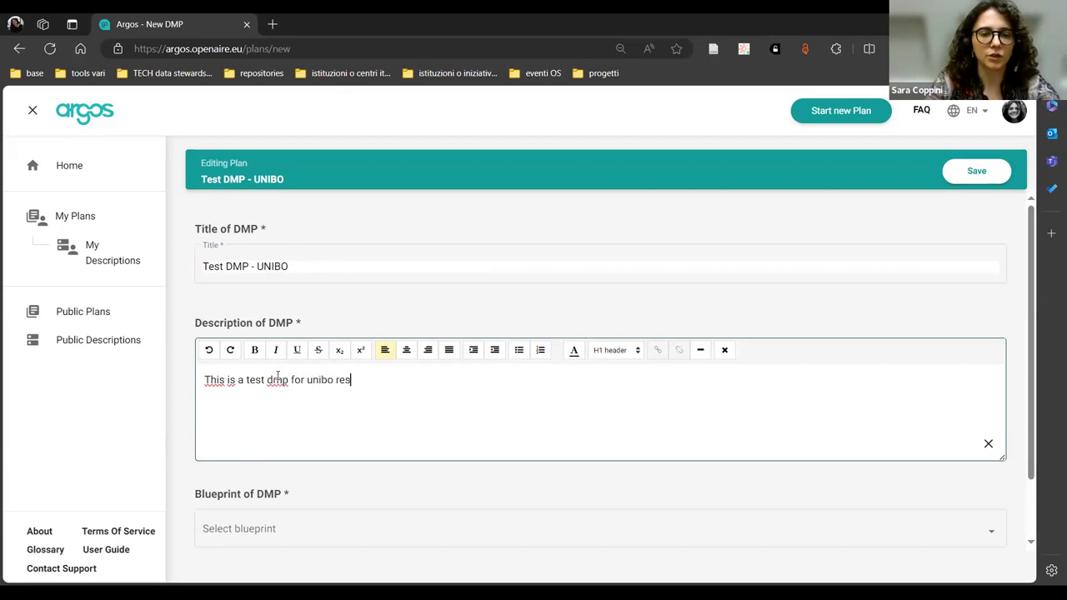
{"action": "type", "text": "earchers"}
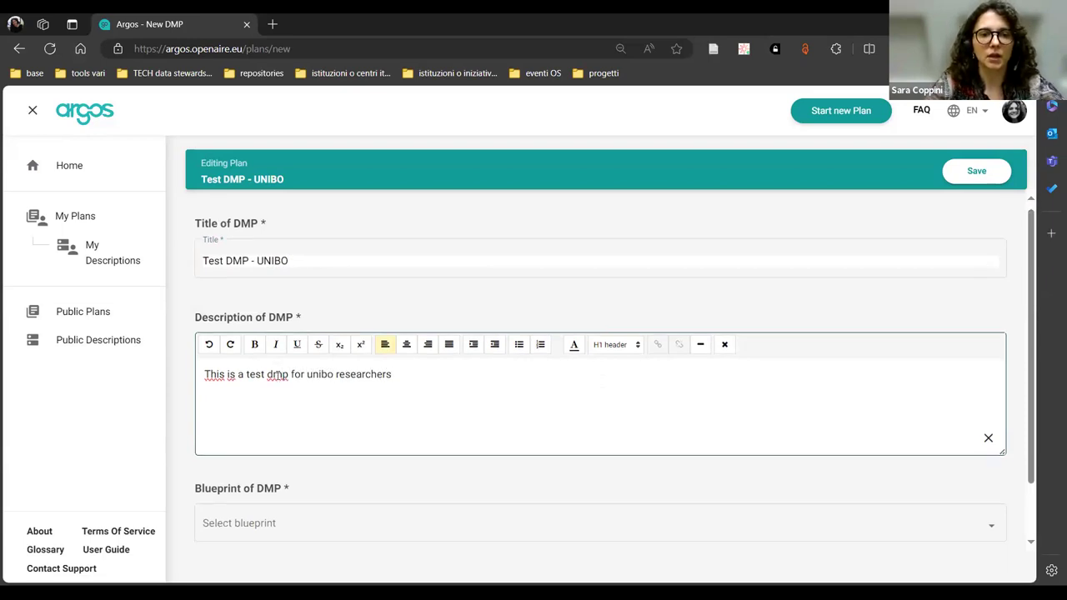
- Choose the University of Bologna blueprint for the DMP and continue to its sections
{"action": "scroll", "coordinate": [276, 375], "scroll_direction": "down", "scroll_amount": 1}
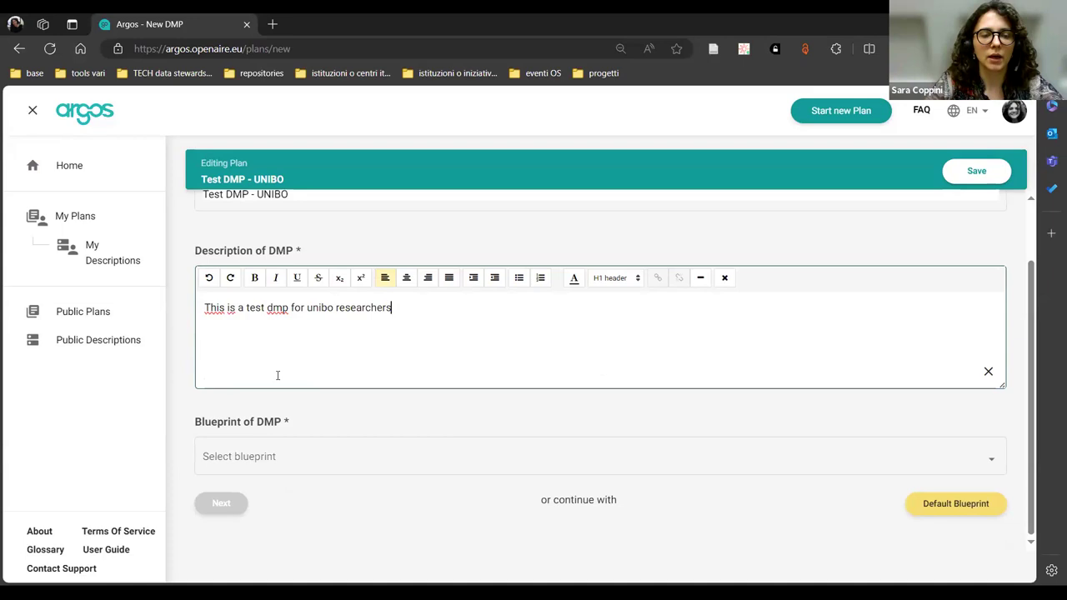
{"action": "left_click", "coordinate": [308, 457]}
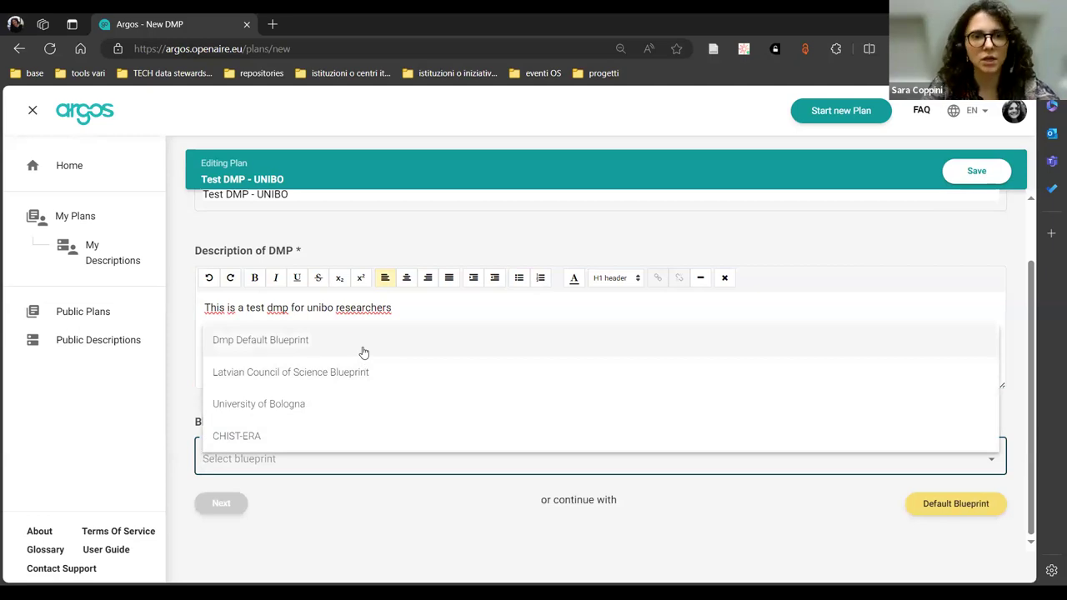
{"action": "left_click", "coordinate": [356, 417]}
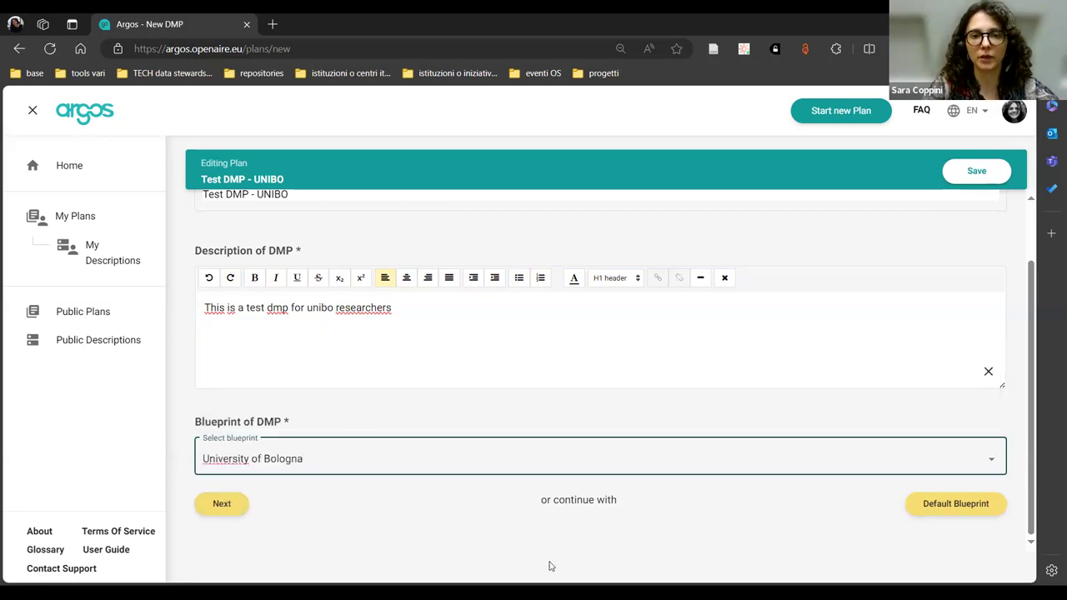
{"action": "left_click", "coordinate": [222, 505]}
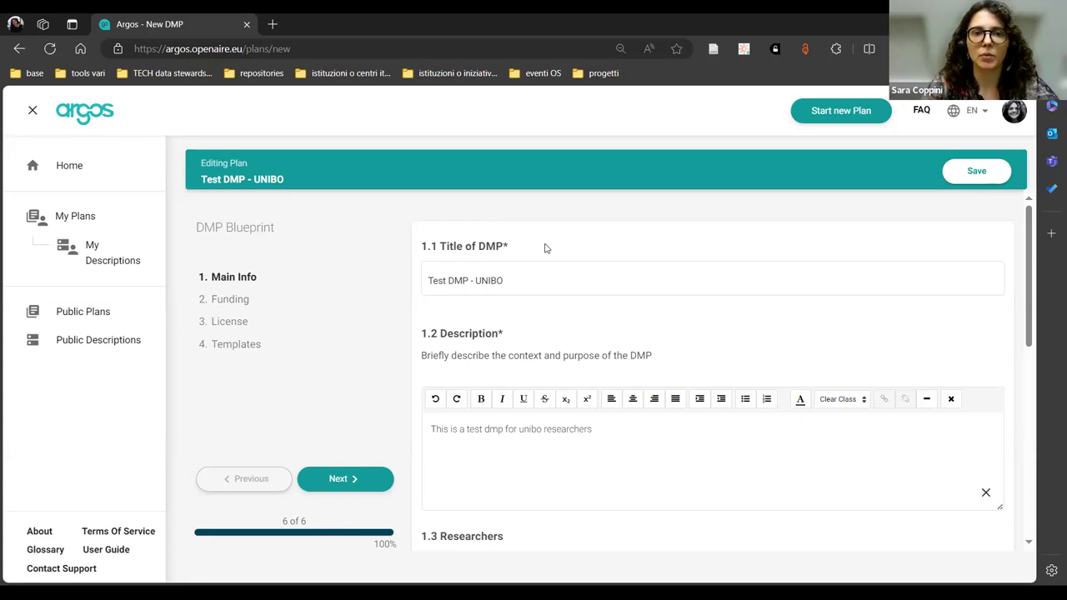
- Review the fields of the plan's Main Info section and the funder and grant fields of its Funding section
{"action": "scroll", "coordinate": [507, 247], "scroll_direction": "down", "scroll_amount": 1}
{"action": "left_click", "coordinate": [506, 247]}
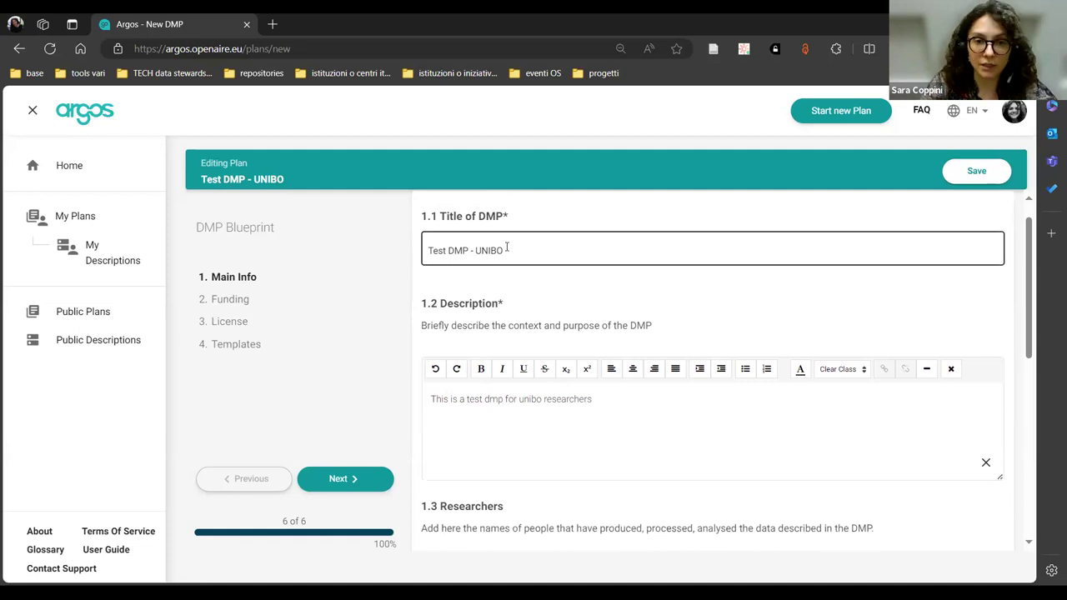
{"action": "scroll", "coordinate": [503, 306], "scroll_direction": "down", "scroll_amount": 1}
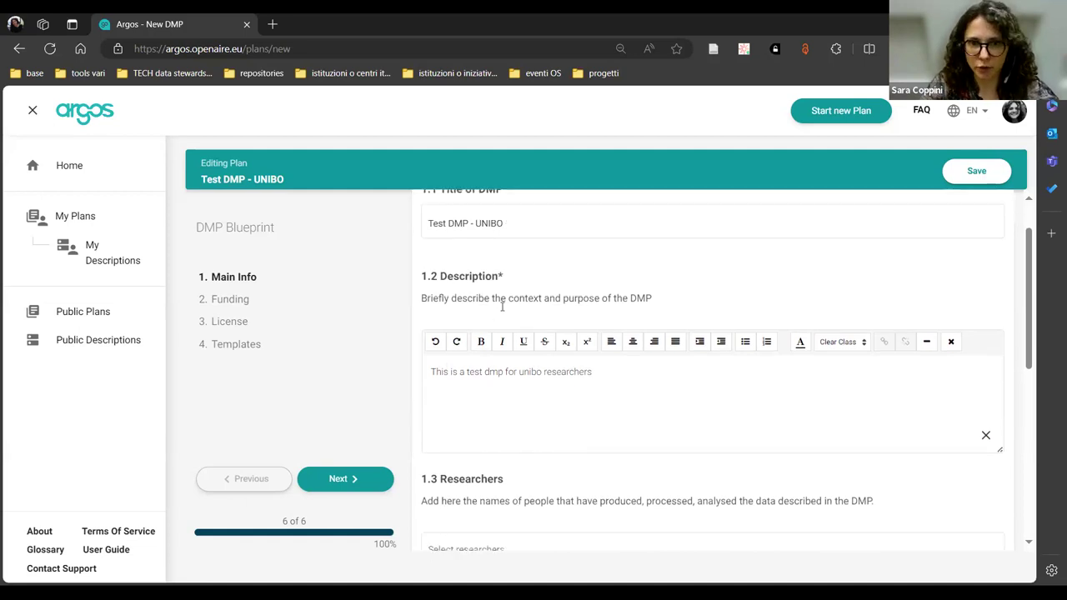
{"action": "scroll", "coordinate": [502, 306], "scroll_direction": "down", "scroll_amount": 3}
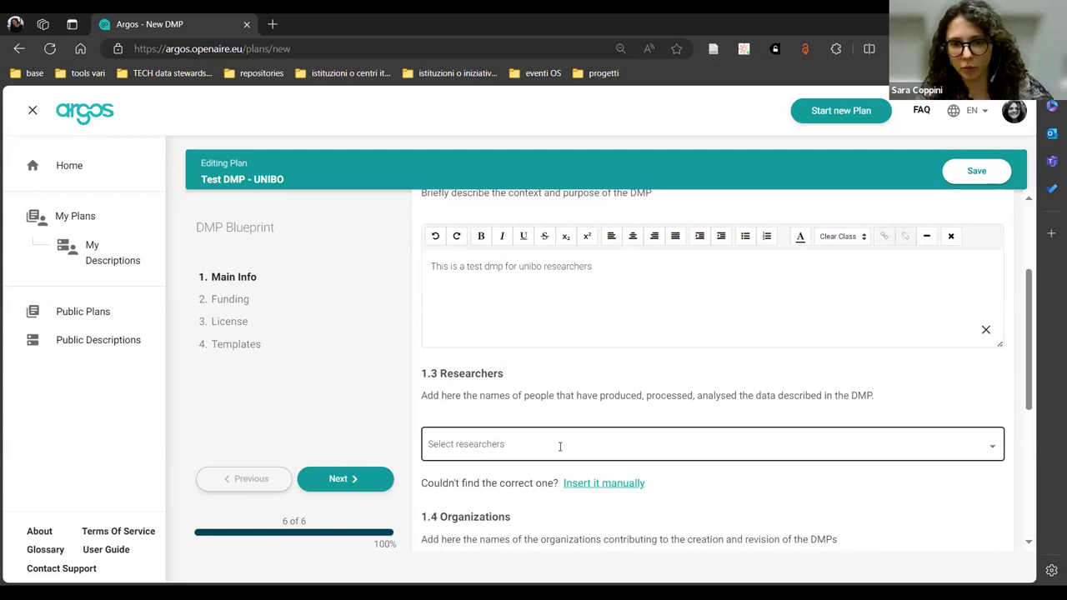
{"action": "scroll", "coordinate": [560, 446], "scroll_direction": "down", "scroll_amount": 6}
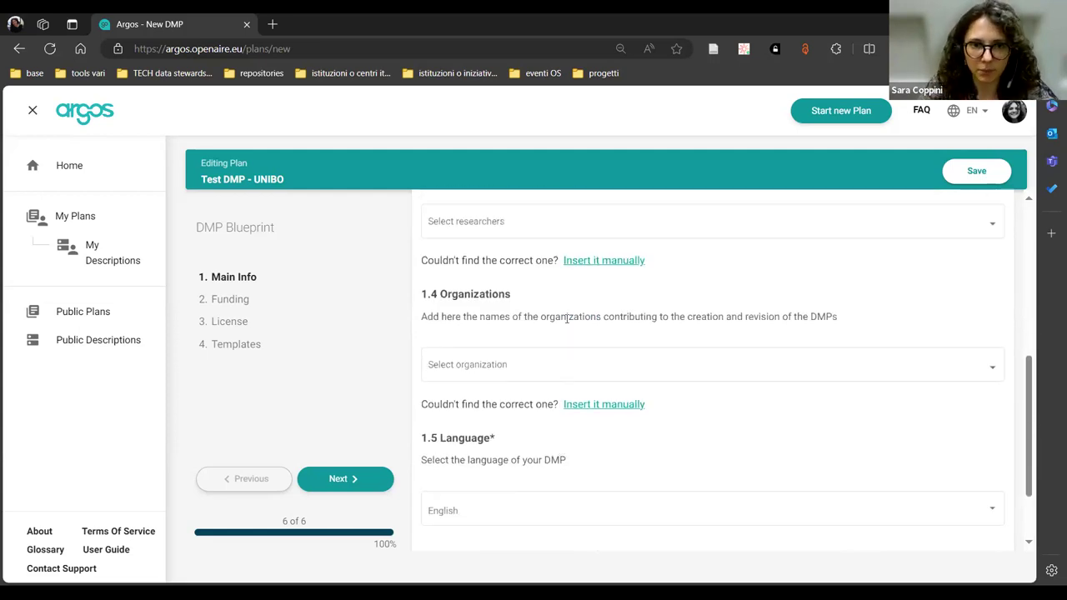
{"action": "scroll", "coordinate": [566, 318], "scroll_direction": "down", "scroll_amount": 2}
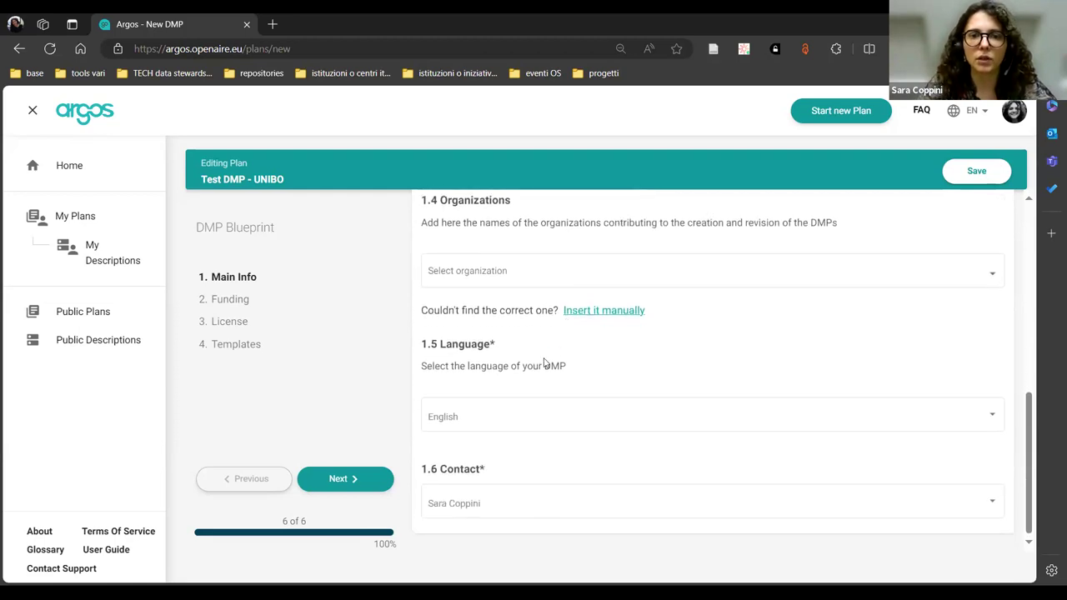
{"action": "left_click", "coordinate": [536, 416]}
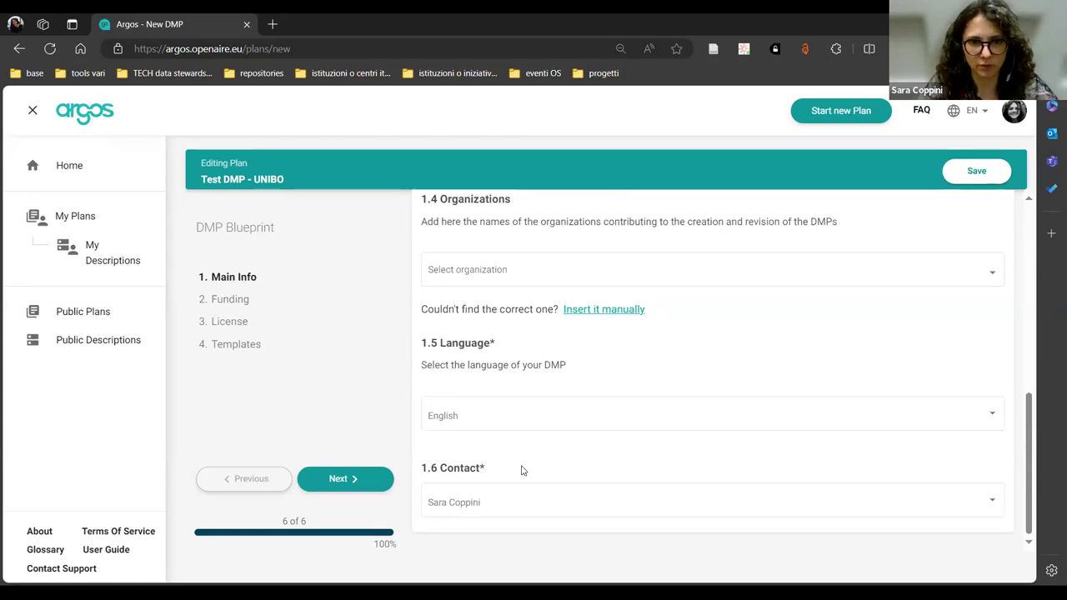
{"action": "left_click", "coordinate": [283, 302]}
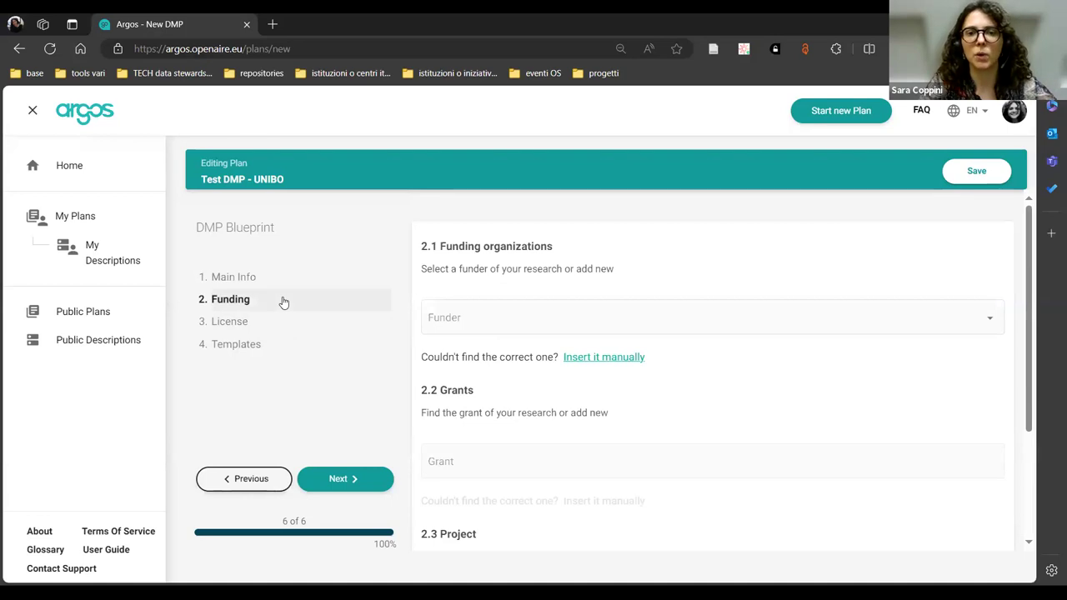
{"action": "scroll", "coordinate": [490, 307], "scroll_direction": "down", "scroll_amount": 1}
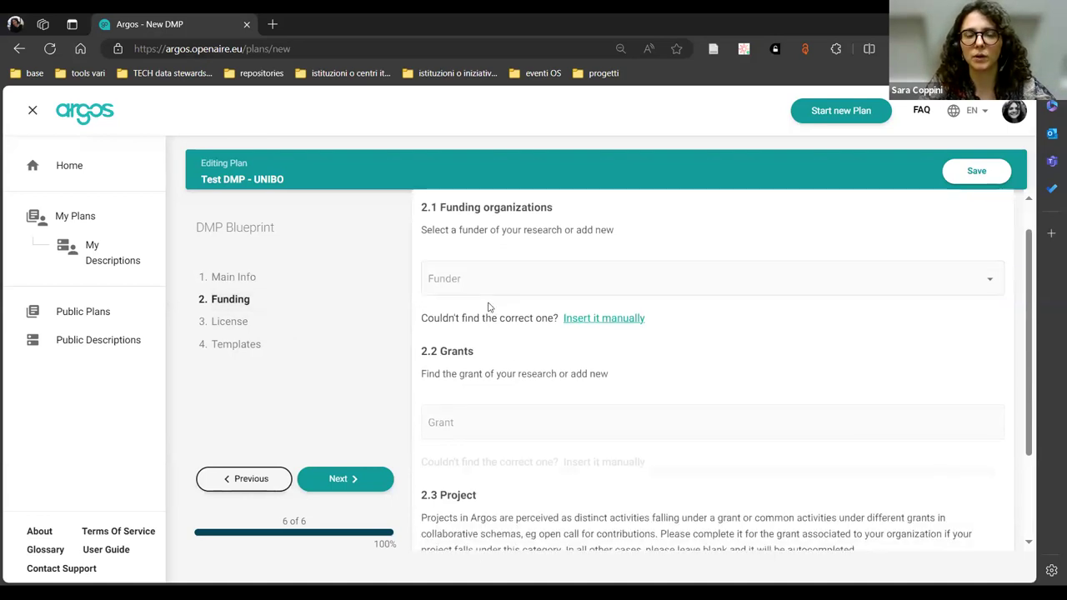
- Check the plan's Templates section, save the plan, and add a description to it with manual initialization
{"action": "left_click", "coordinate": [246, 348]}
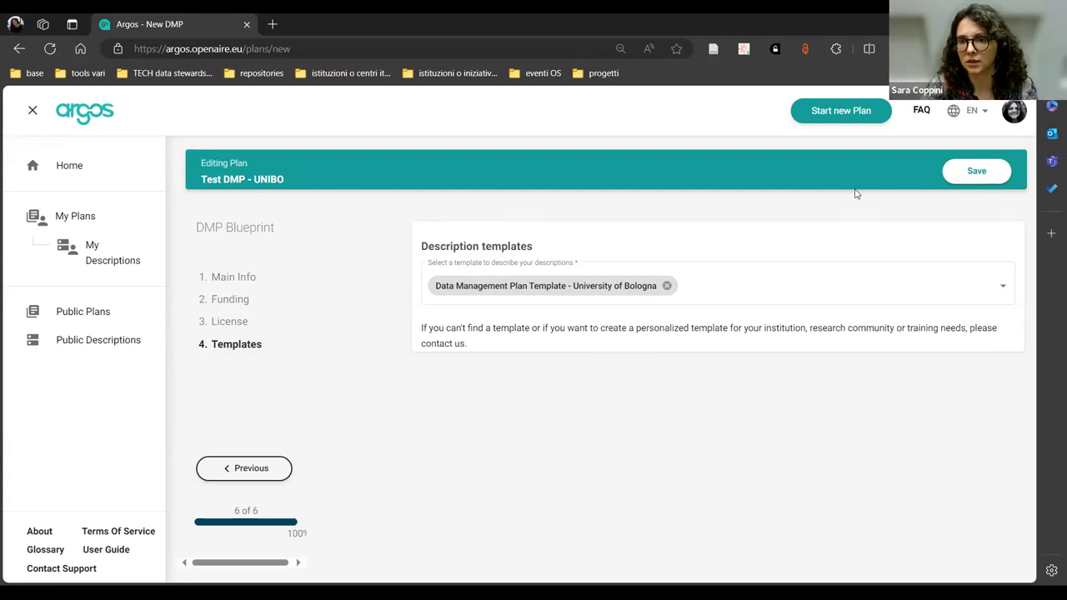
{"action": "left_click", "coordinate": [991, 182]}
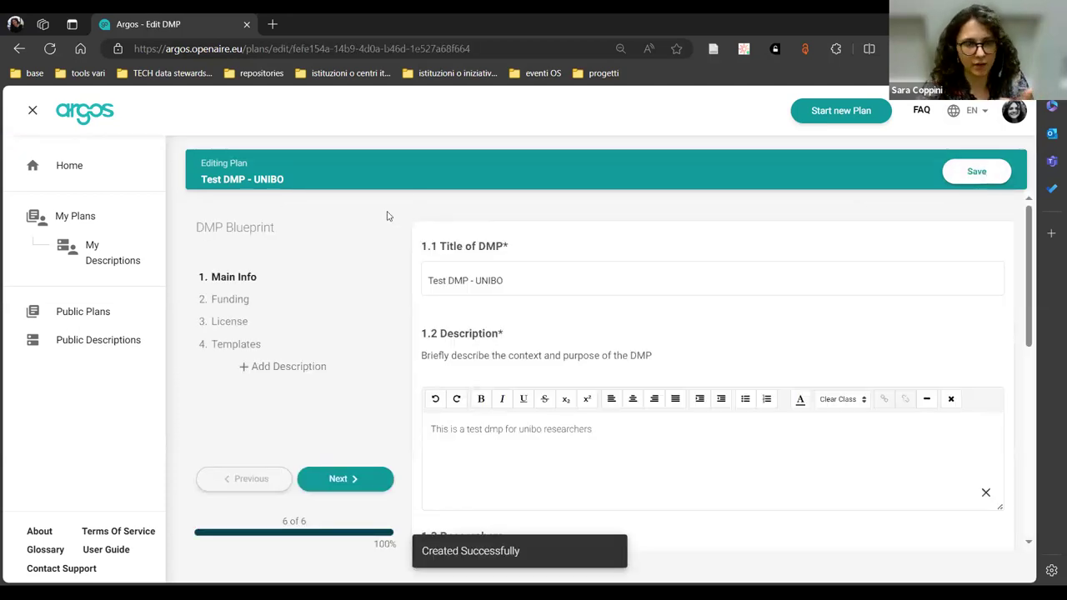
{"action": "left_click", "coordinate": [337, 373]}
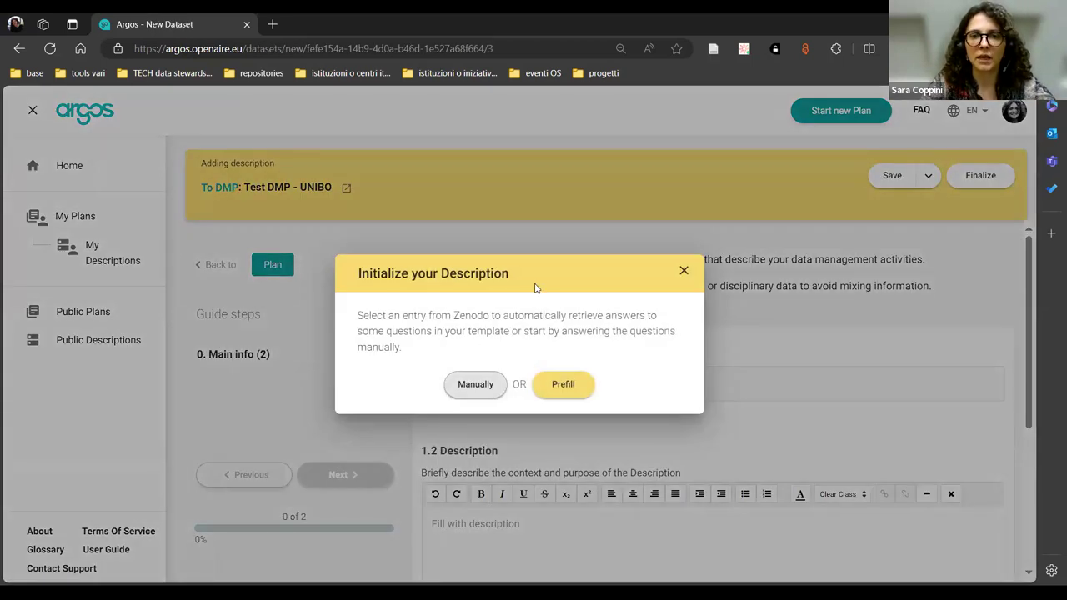
{"action": "left_click", "coordinate": [488, 388]}
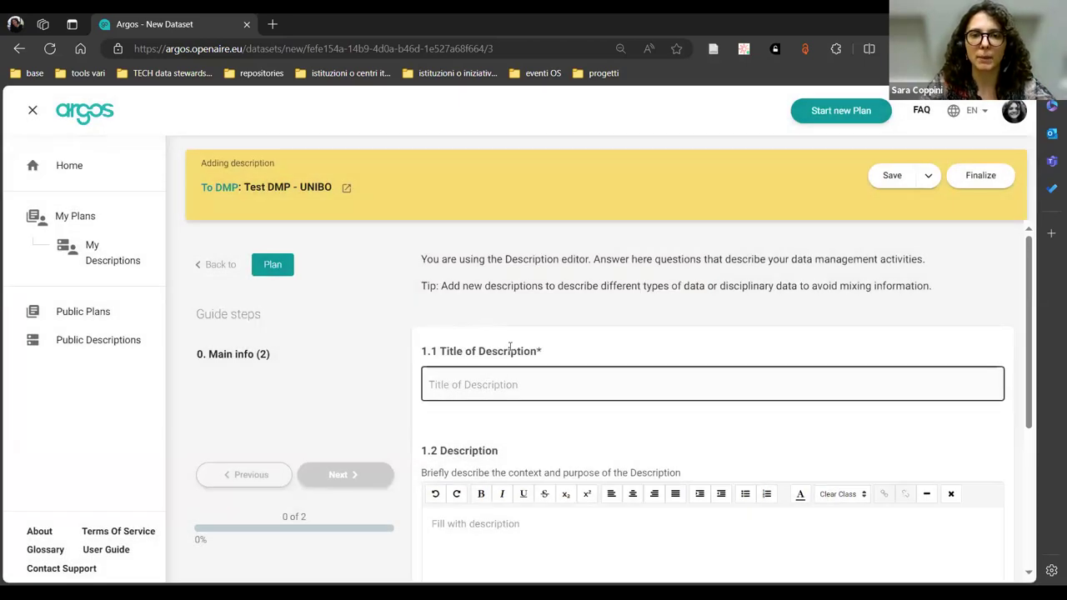
- Set the title of the new description to "Test description"
{"action": "scroll", "coordinate": [511, 346], "scroll_direction": "down", "scroll_amount": 2}
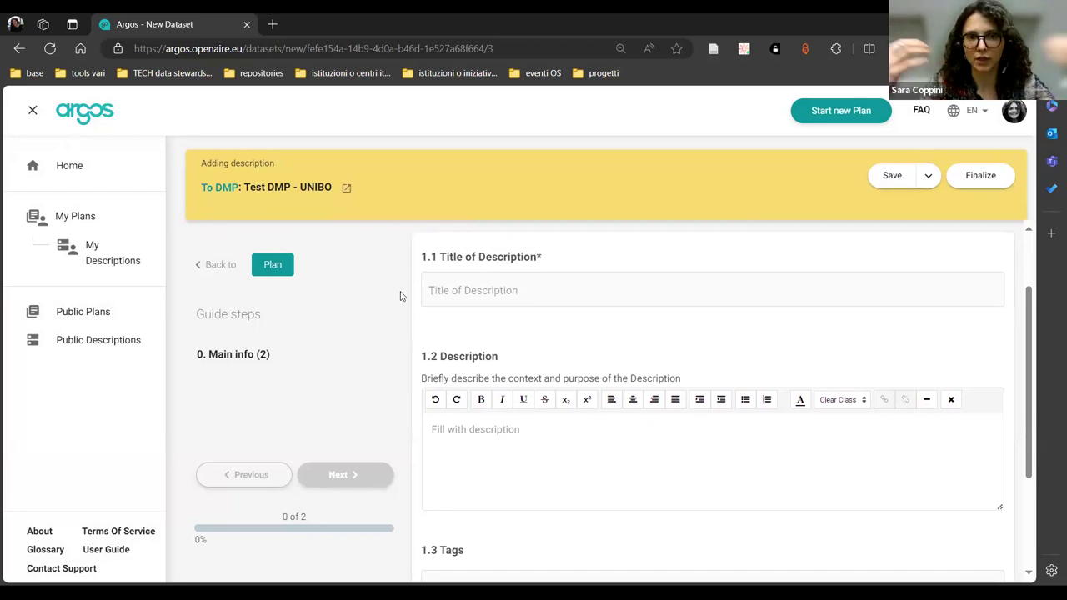
{"action": "left_click", "coordinate": [517, 290]}
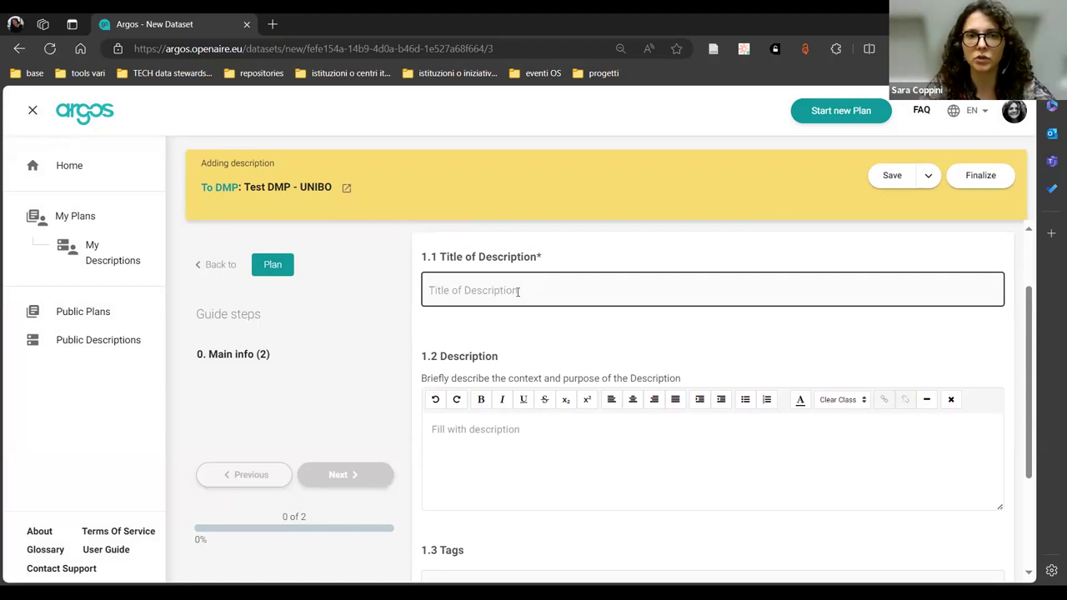
{"action": "left_click", "coordinate": [518, 292]}
{"action": "key", "text": "Escape"}
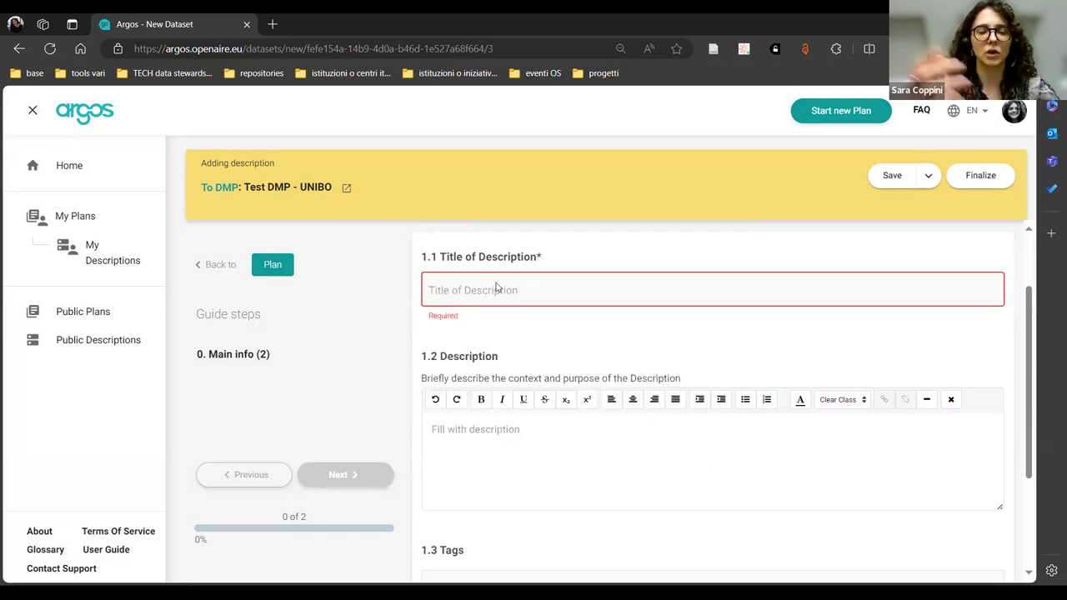
{"action": "type", "text": "T"}
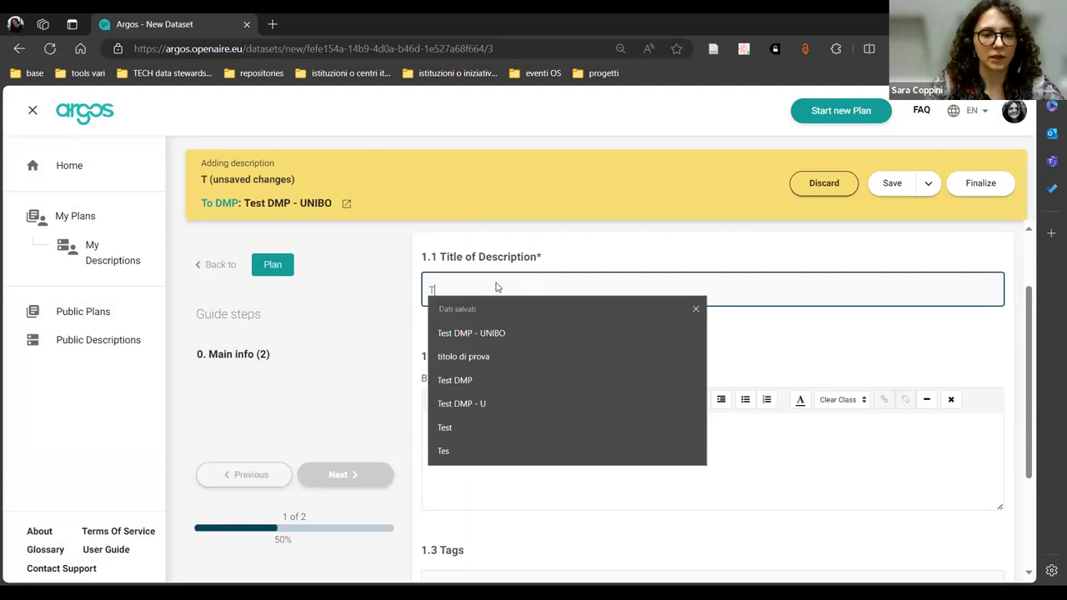
{"action": "type", "text": "est descri"}
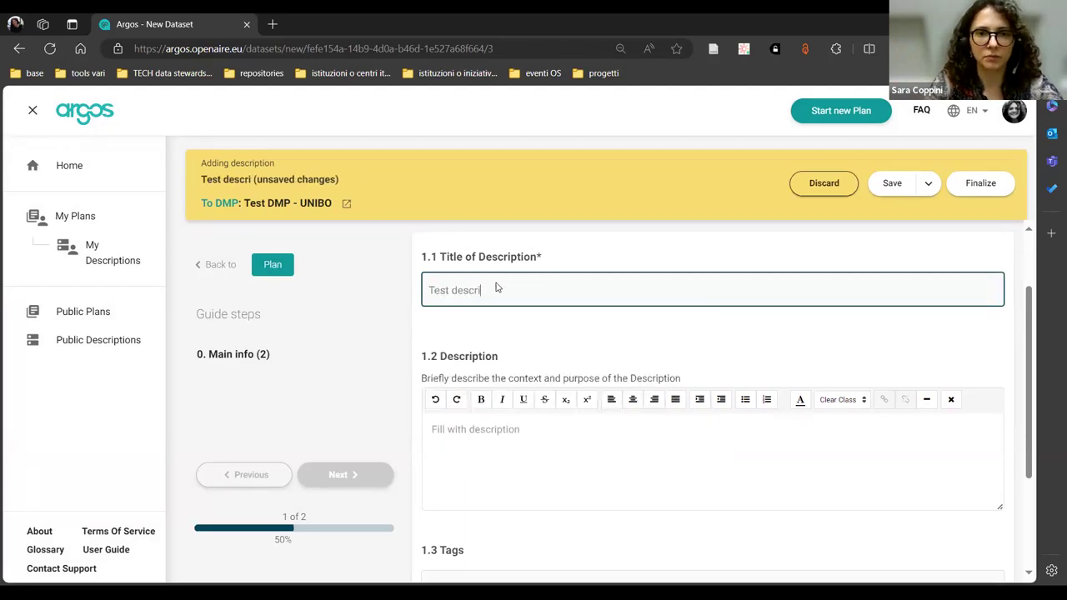
{"action": "type", "text": "ption"}
- Enter "this is a test description" as the text explaining the description's context and purpose
{"action": "left_click", "coordinate": [499, 432]}
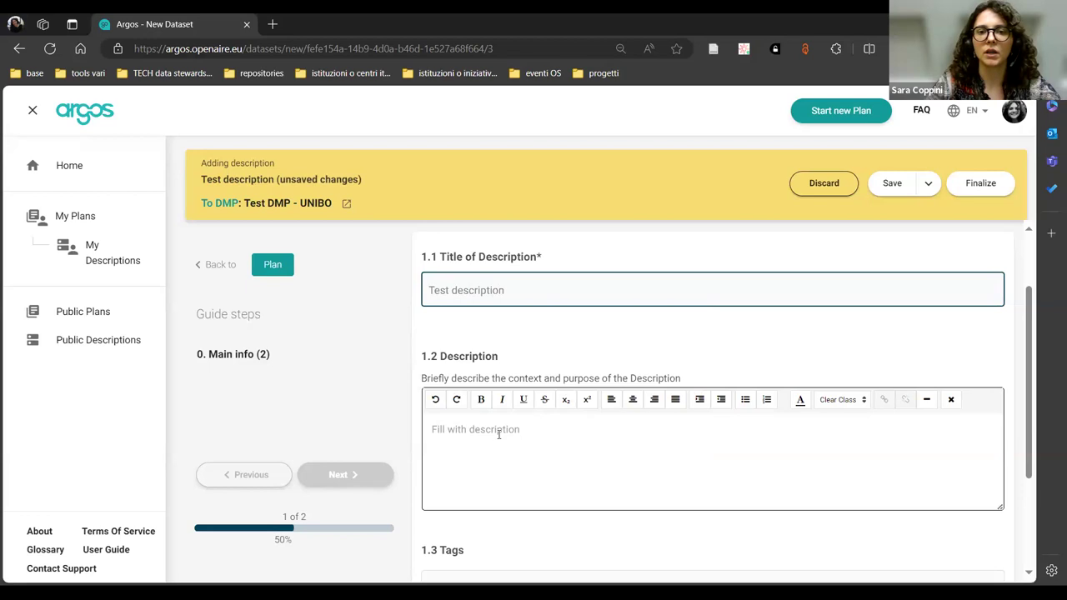
{"action": "type", "text": "this is"}
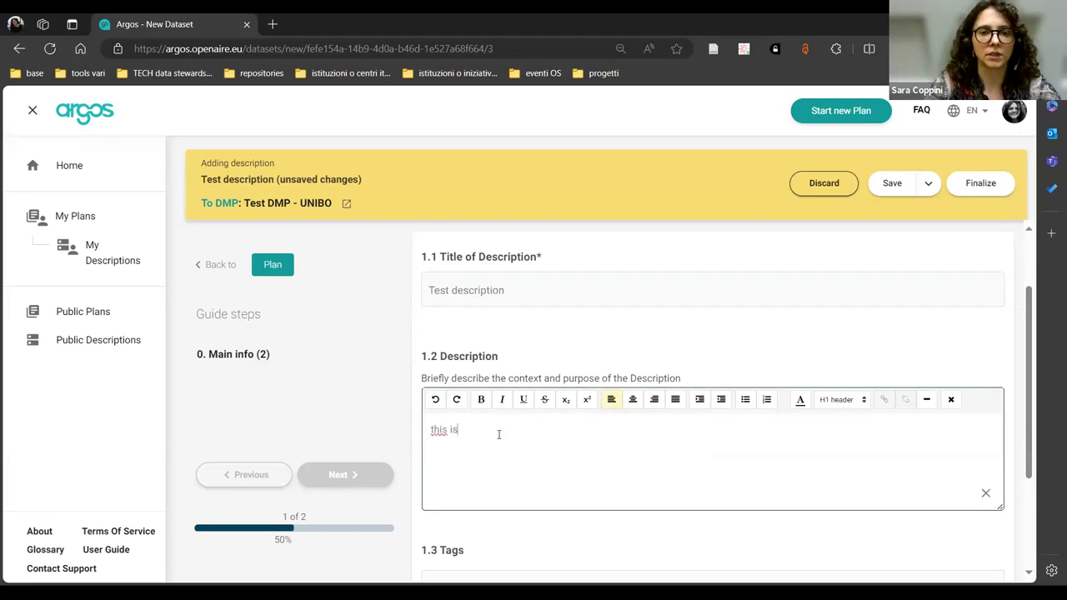
{"action": "type", "text": " a test de"}
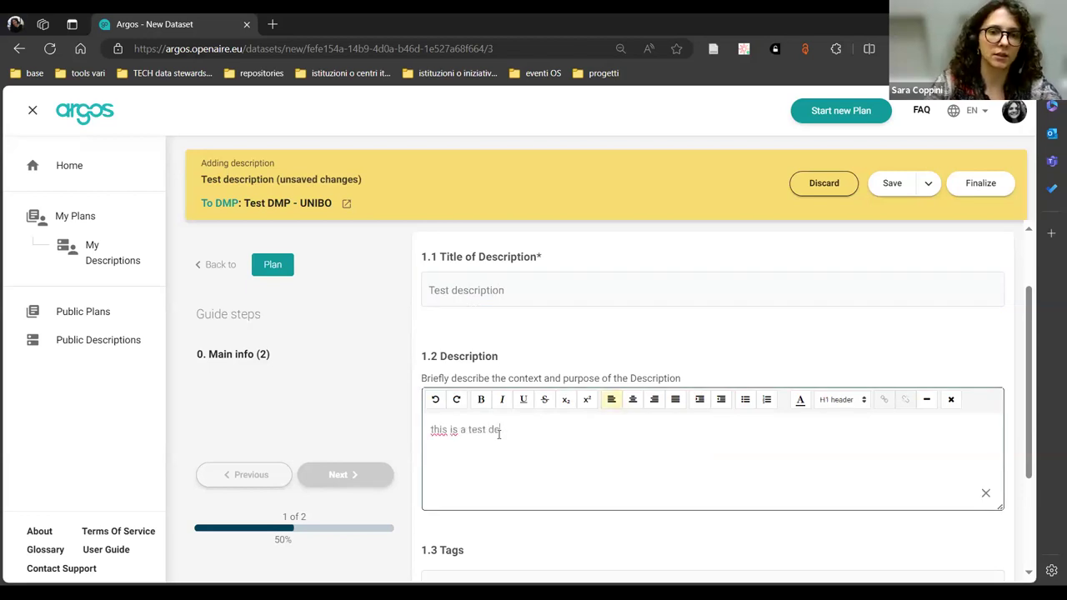
{"action": "type", "text": "scription"}
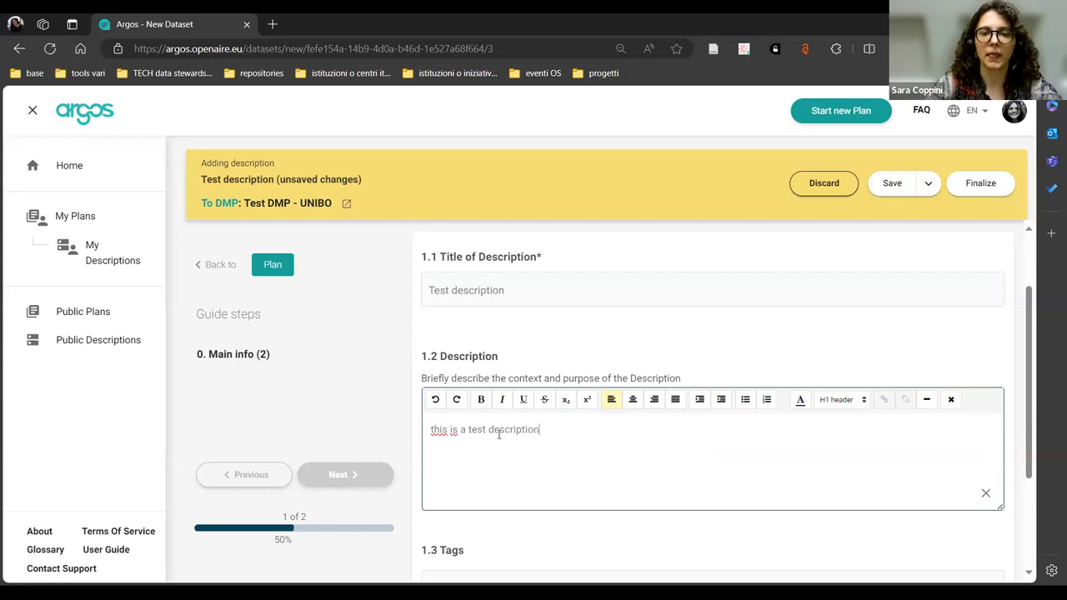
- Assign the "Data Management Plan Template - University of Bologna" to the description and continue to its questions
{"action": "scroll", "coordinate": [498, 433], "scroll_direction": "down", "scroll_amount": 2}
{"action": "left_click", "coordinate": [488, 520]}
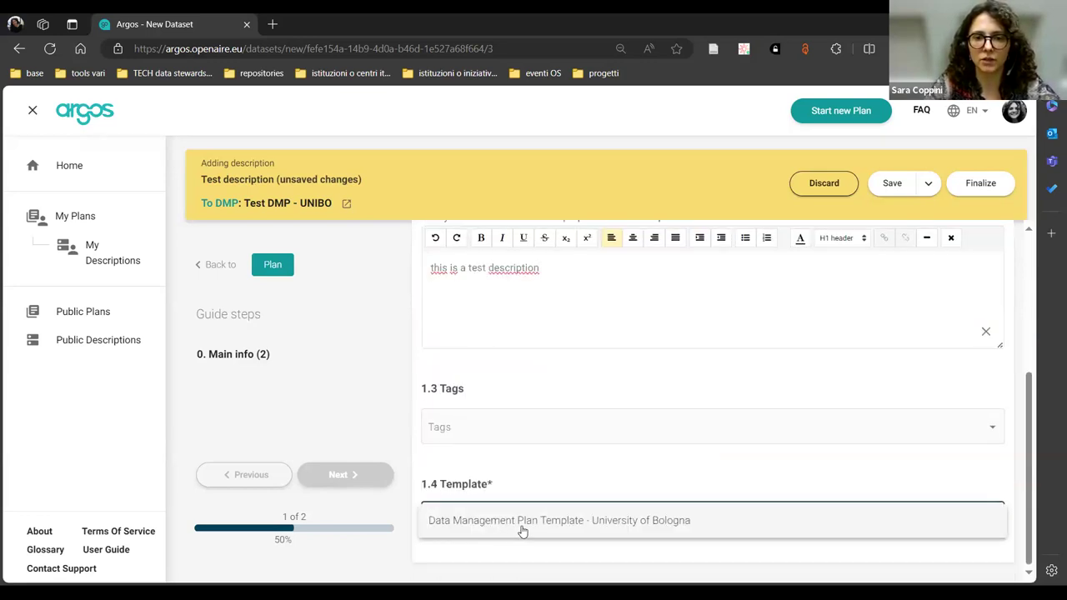
{"action": "left_click", "coordinate": [522, 531]}
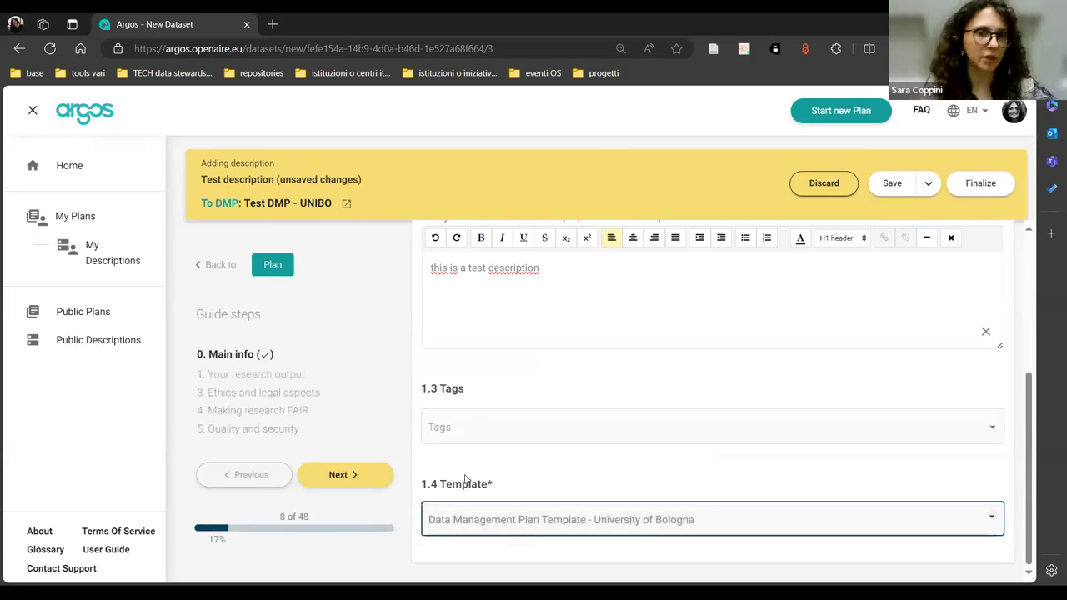
{"action": "left_click", "coordinate": [367, 475]}
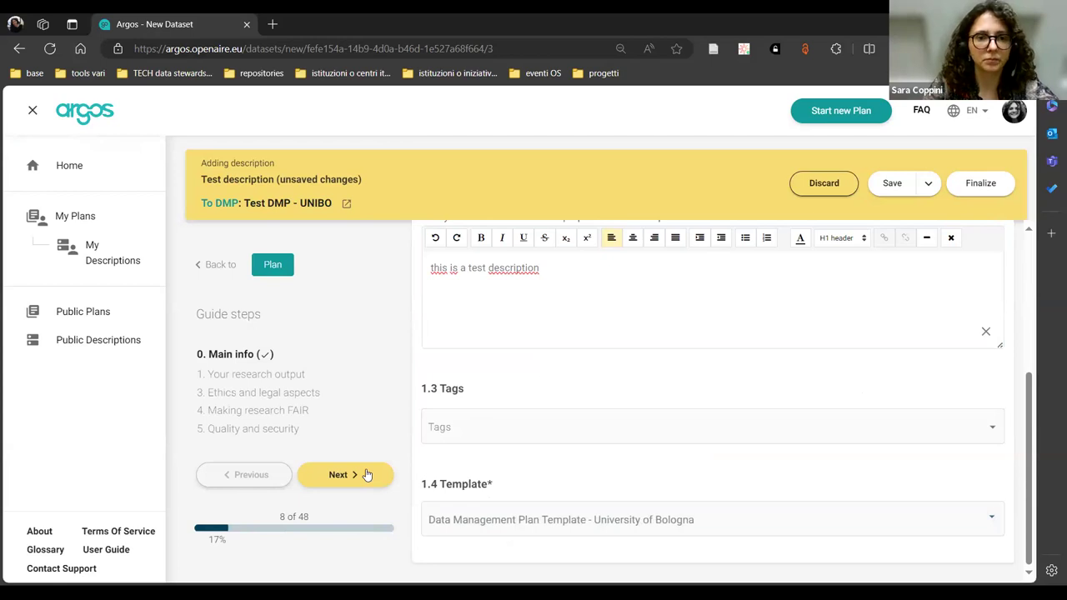
{"action": "left_click", "coordinate": [367, 475]}
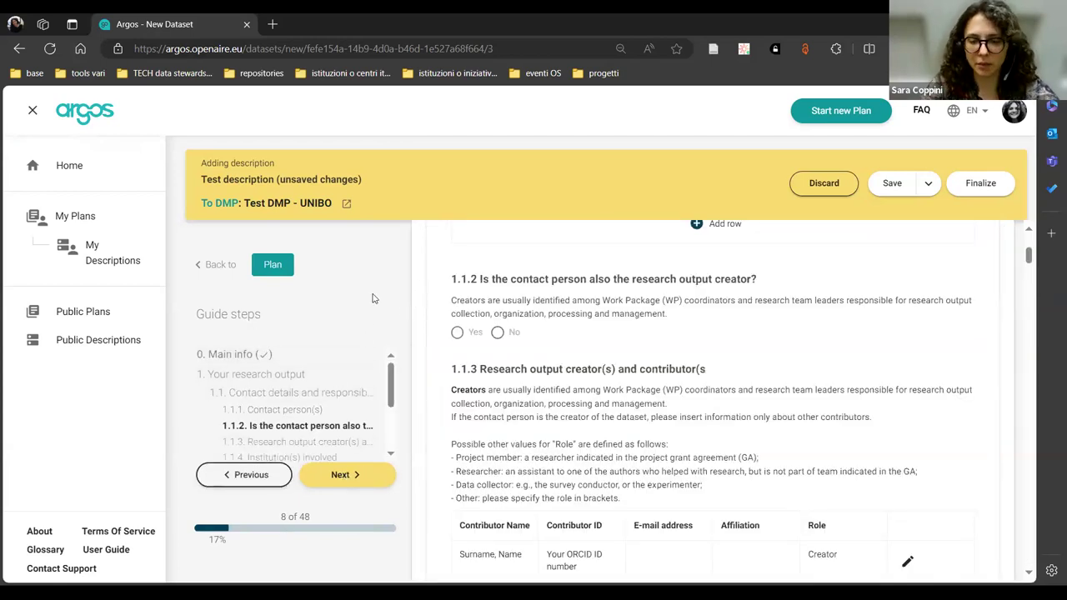
- Zoom out the page and review the section 1.1 questions on contact persons, creators and contributors, and institutions involved
{"action": "key", "text": "ctrl+minus"}
{"action": "key", "text": "ctrl+minus"}
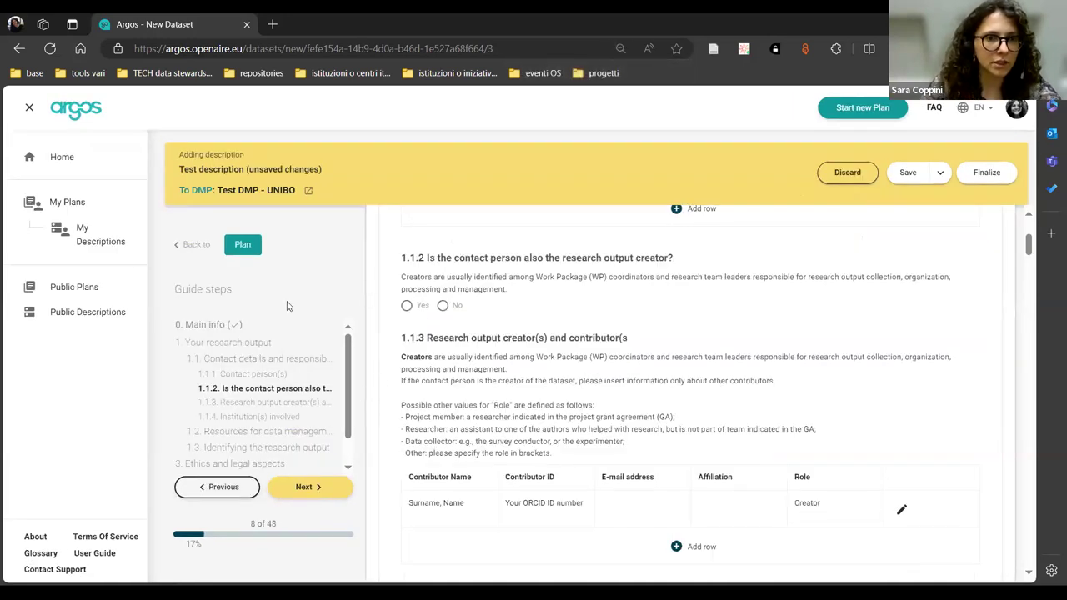
{"action": "left_click", "coordinate": [275, 377]}
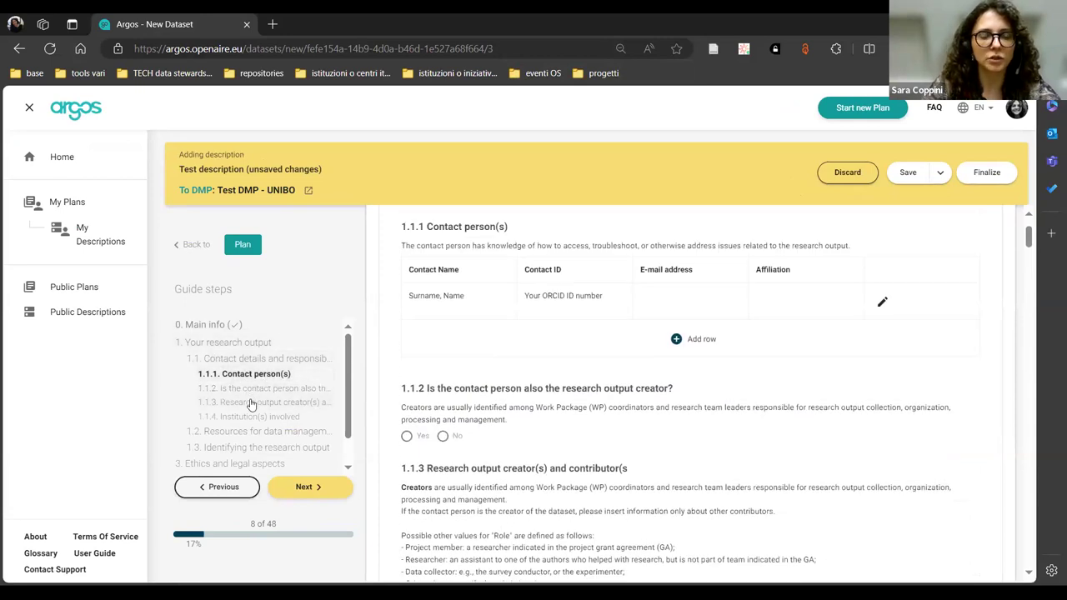
{"action": "scroll", "coordinate": [253, 405], "scroll_direction": "down", "scroll_amount": 1}
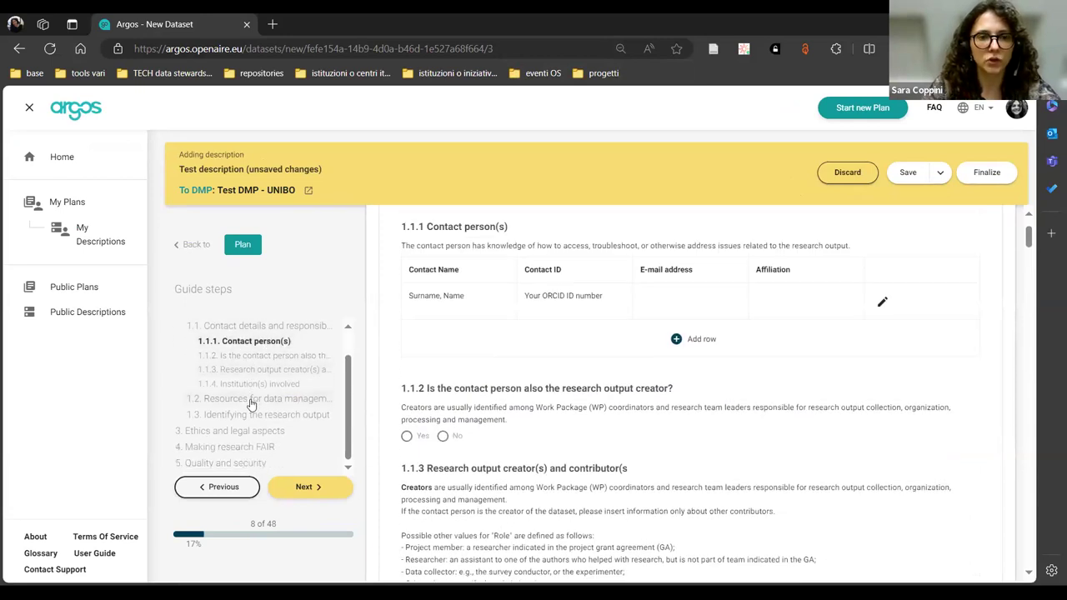
{"action": "scroll", "coordinate": [253, 404], "scroll_direction": "up", "scroll_amount": 1}
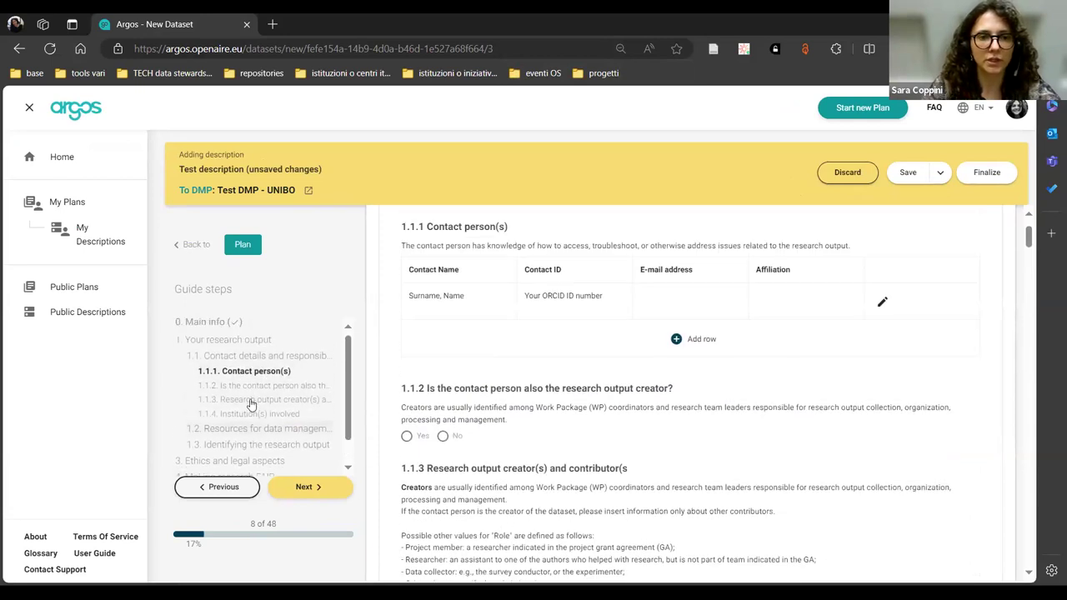
{"action": "left_click", "coordinate": [213, 344]}
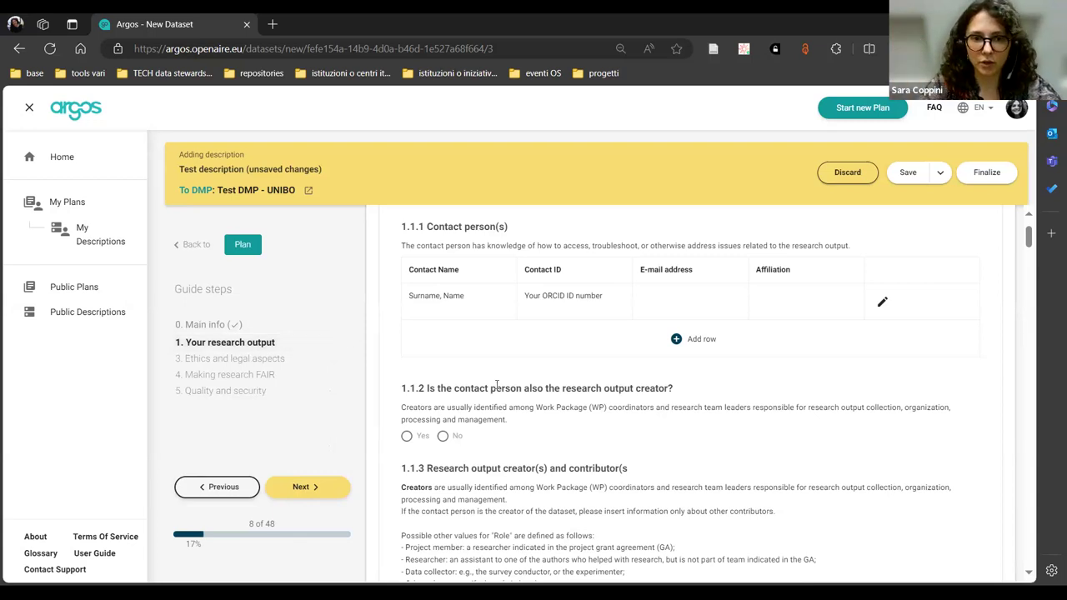
{"action": "scroll", "coordinate": [575, 354], "scroll_direction": "down", "scroll_amount": 3}
{"action": "scroll", "coordinate": [575, 354], "scroll_direction": "down", "scroll_amount": 9}
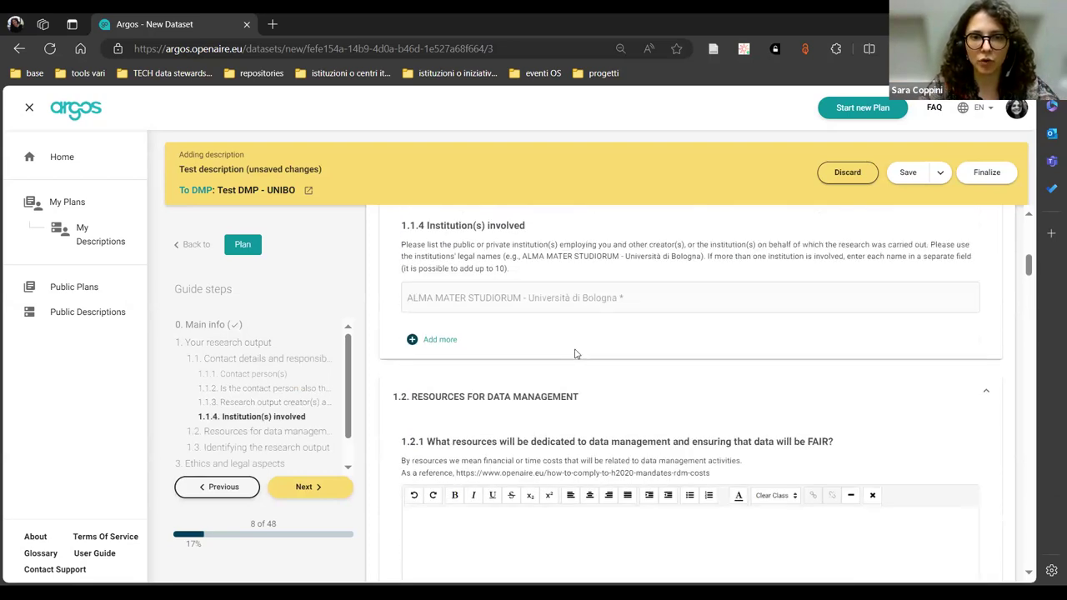
{"action": "left_click", "coordinate": [264, 404]}
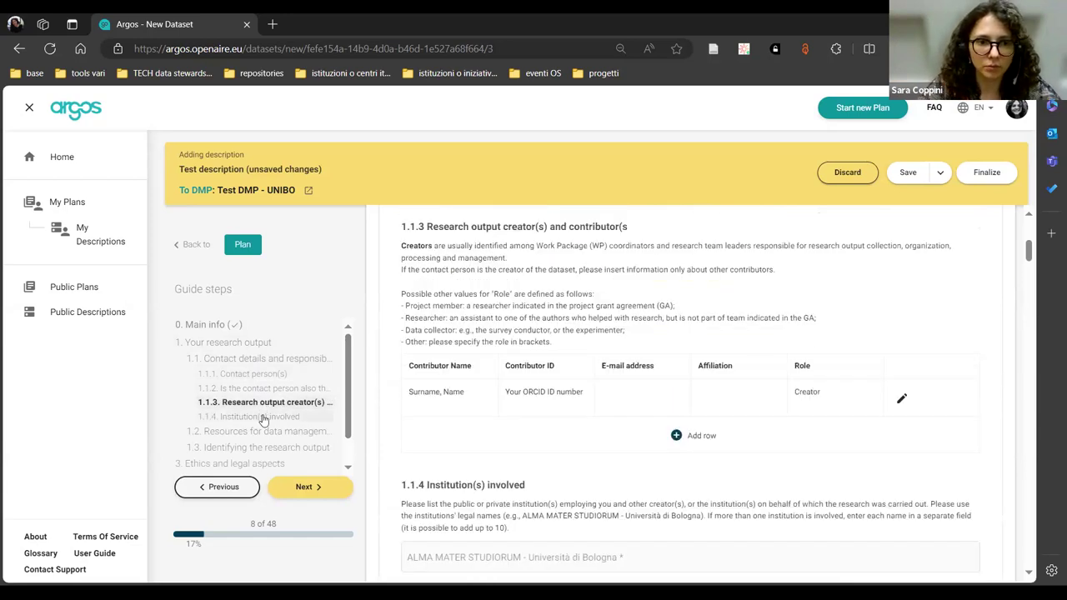
{"action": "left_click", "coordinate": [263, 417]}
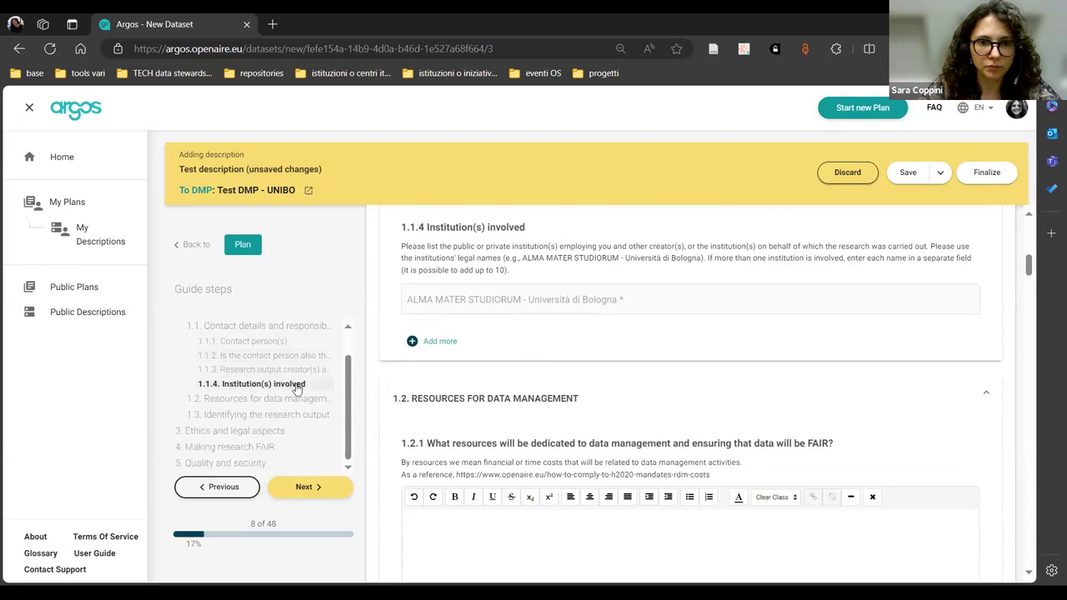
- Review sections 1.2 Resources for data management and 1.3 Identifying the research output, collapsing and re-expanding section 1.3
{"action": "scroll", "coordinate": [571, 425], "scroll_direction": "down", "scroll_amount": 5}
{"action": "scroll", "coordinate": [570, 425], "scroll_direction": "down", "scroll_amount": 4}
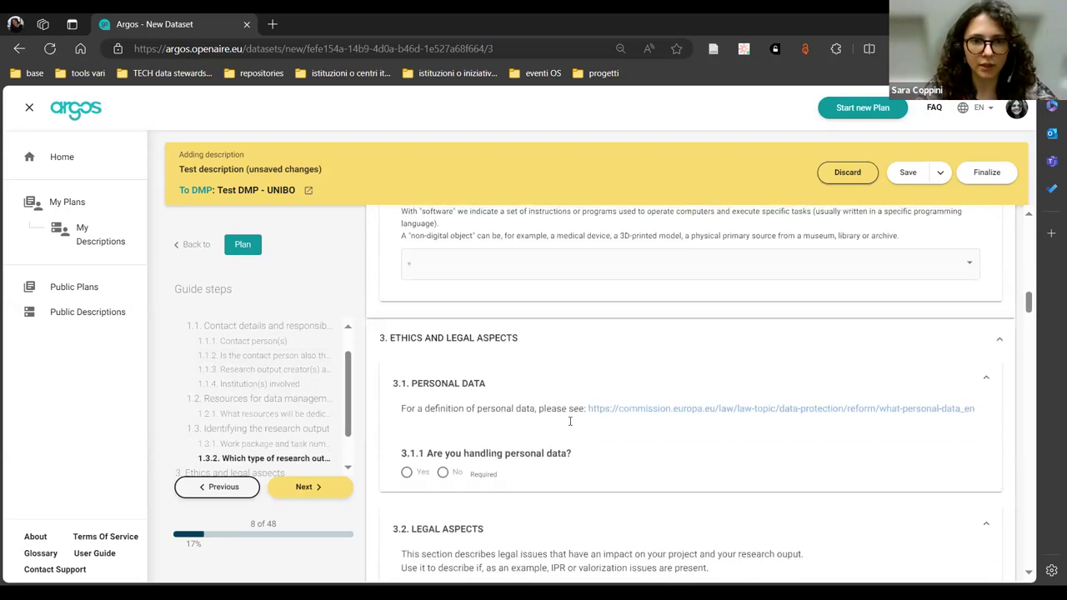
{"action": "scroll", "coordinate": [571, 421], "scroll_direction": "up", "scroll_amount": 6}
{"action": "scroll", "coordinate": [567, 420], "scroll_direction": "down", "scroll_amount": 2}
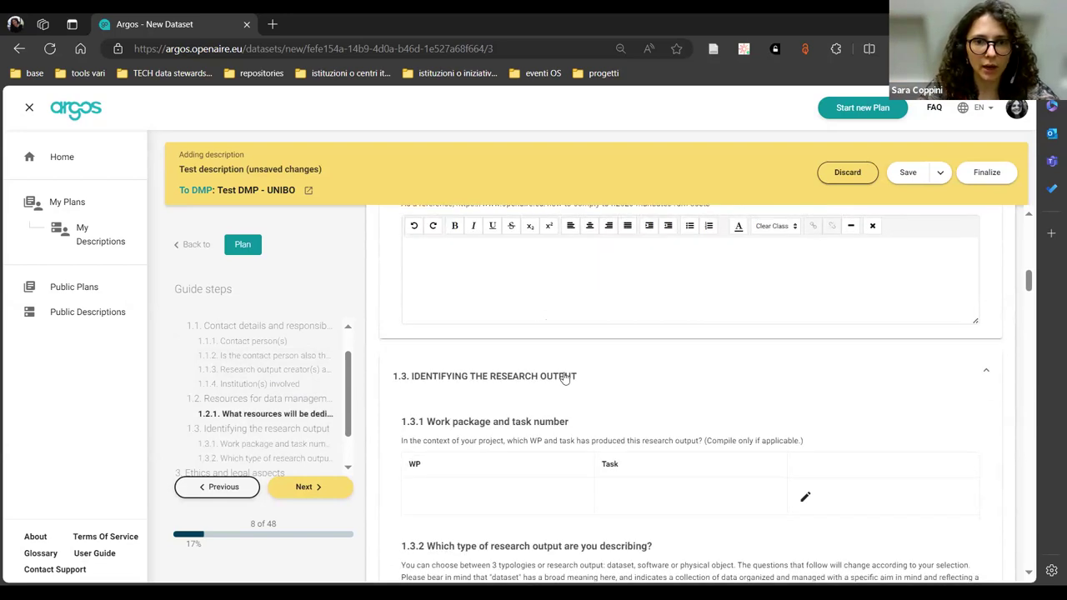
{"action": "scroll", "coordinate": [565, 377], "scroll_direction": "down", "scroll_amount": 1}
{"action": "left_click", "coordinate": [543, 278]}
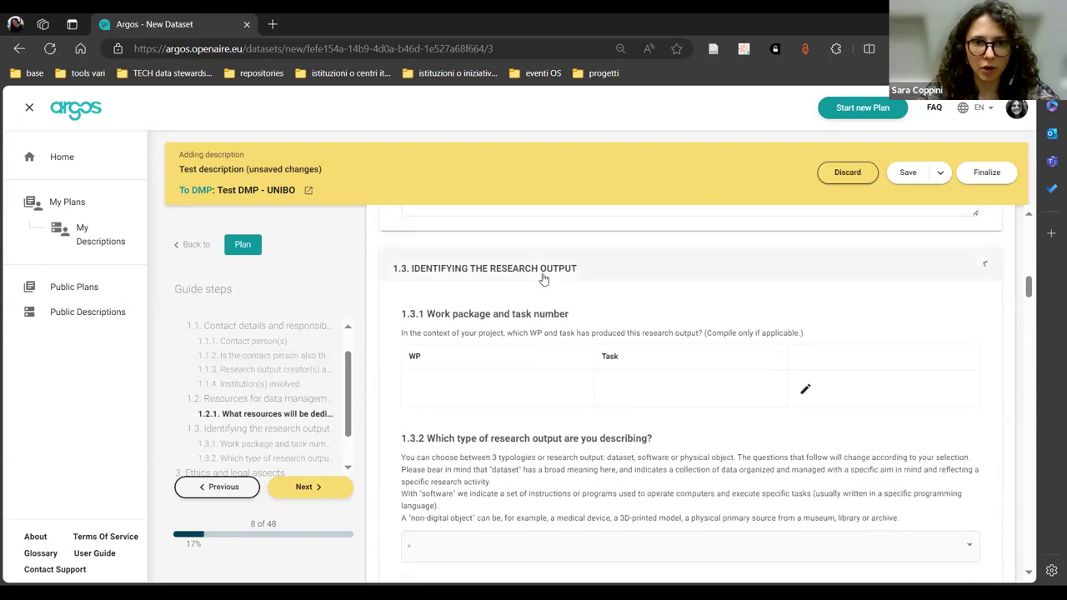
{"action": "left_click", "coordinate": [543, 278]}
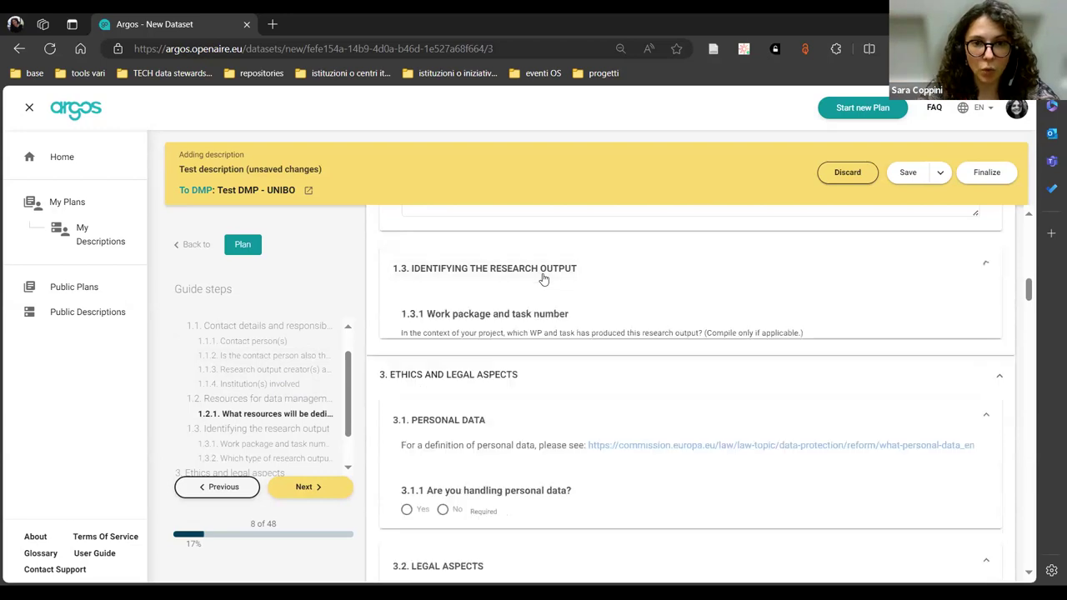
- Set the type of research output in question 1.3.2 to Software
{"action": "scroll", "coordinate": [562, 376], "scroll_direction": "down", "scroll_amount": 1}
{"action": "scroll", "coordinate": [562, 378], "scroll_direction": "down", "scroll_amount": 1}
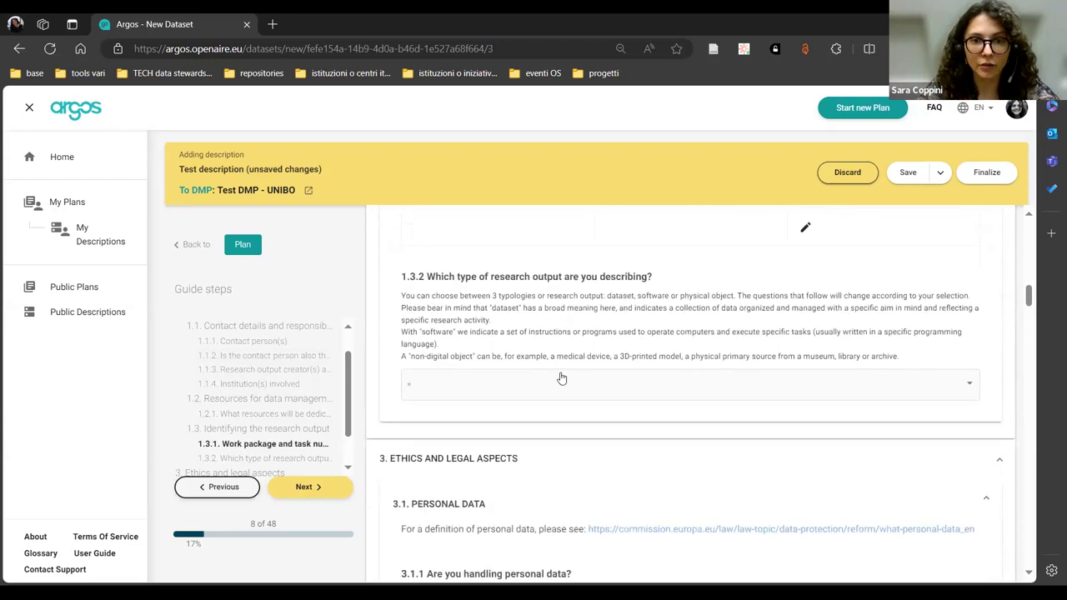
{"action": "left_click", "coordinate": [562, 378]}
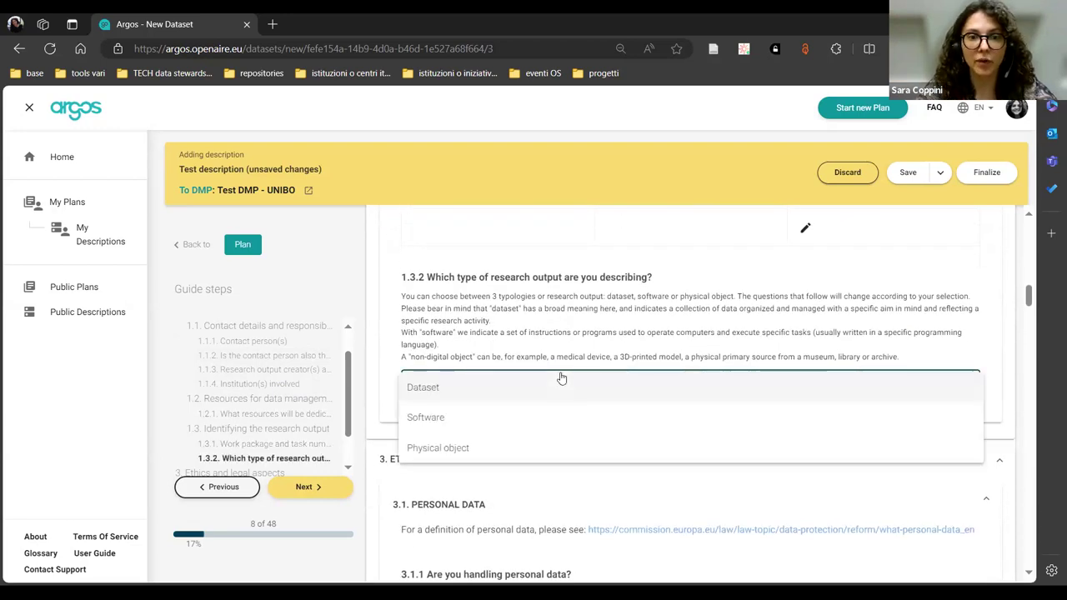
{"action": "left_click", "coordinate": [551, 426]}
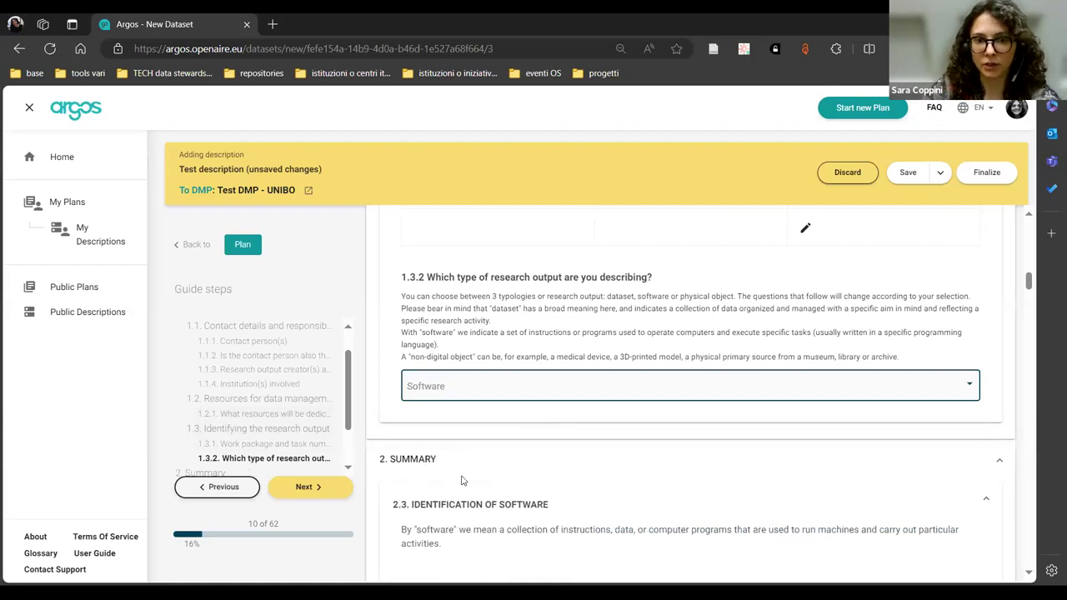
- Switch the research output type to Dataset and back to Software to compare the resulting Summary questions
{"action": "scroll", "coordinate": [464, 481], "scroll_direction": "down", "scroll_amount": 3}
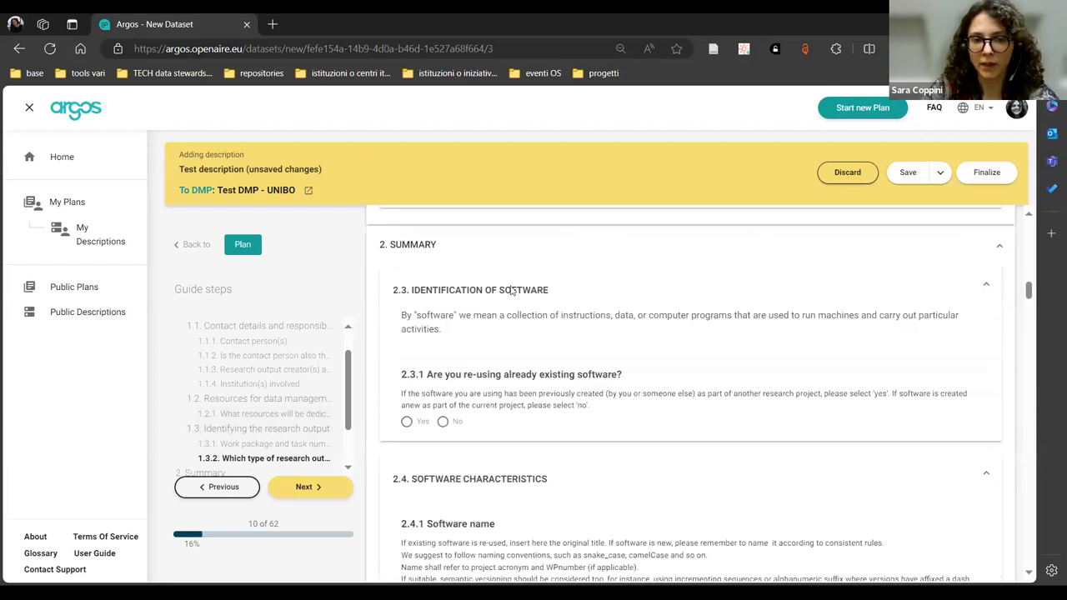
{"action": "scroll", "coordinate": [542, 320], "scroll_direction": "up", "scroll_amount": 1}
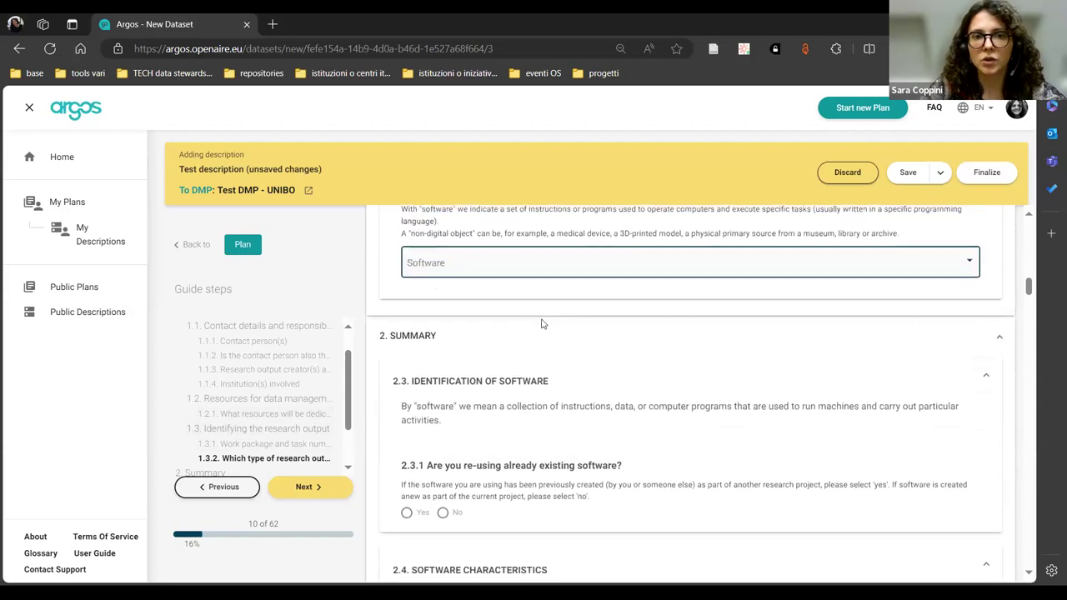
{"action": "left_click", "coordinate": [508, 269]}
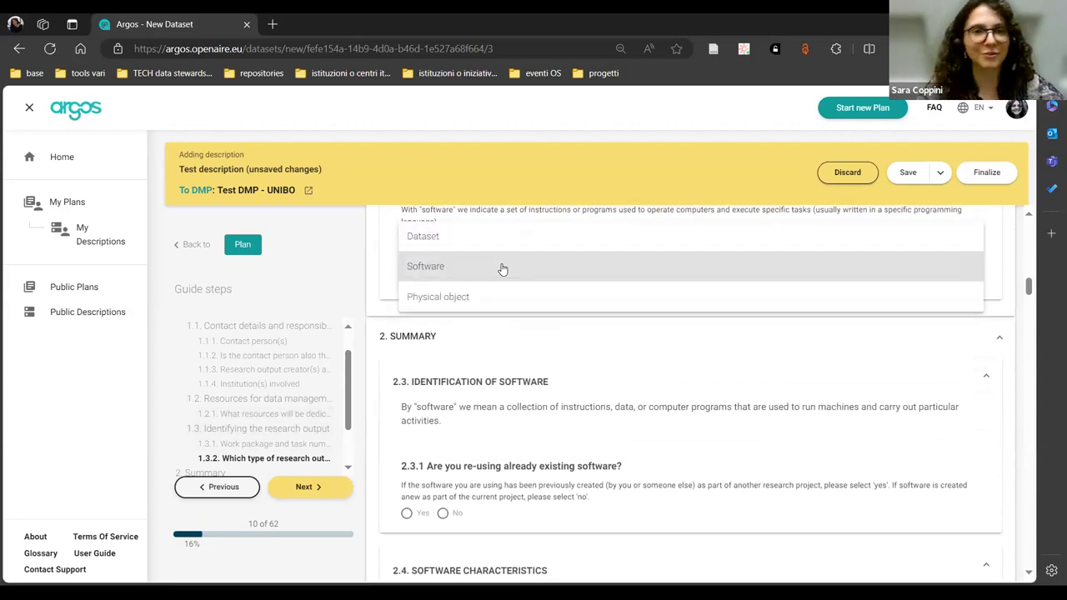
{"action": "left_click", "coordinate": [490, 244]}
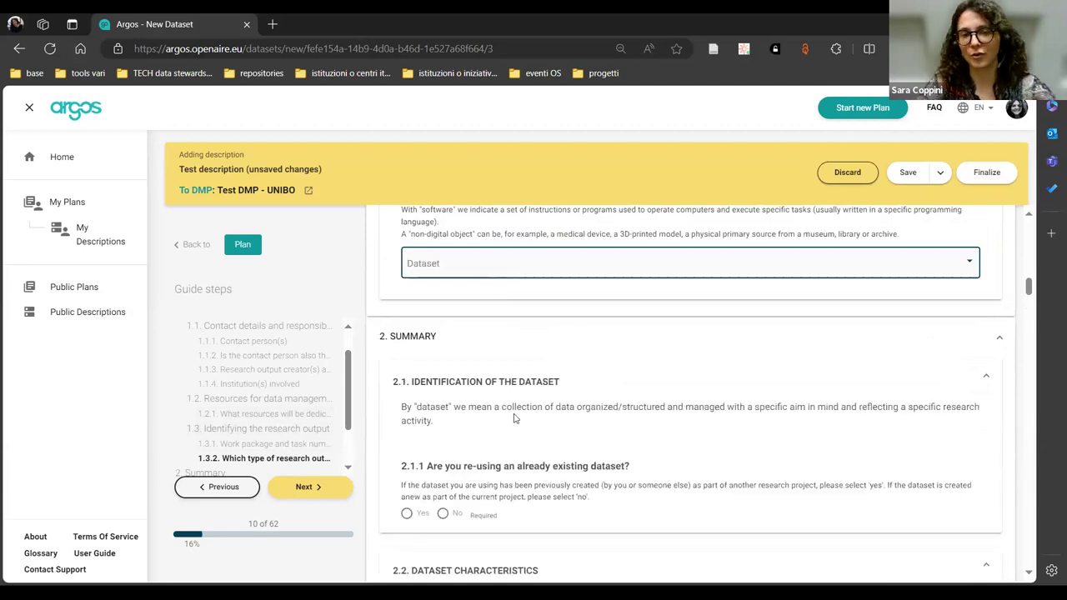
{"action": "left_click", "coordinate": [518, 264]}
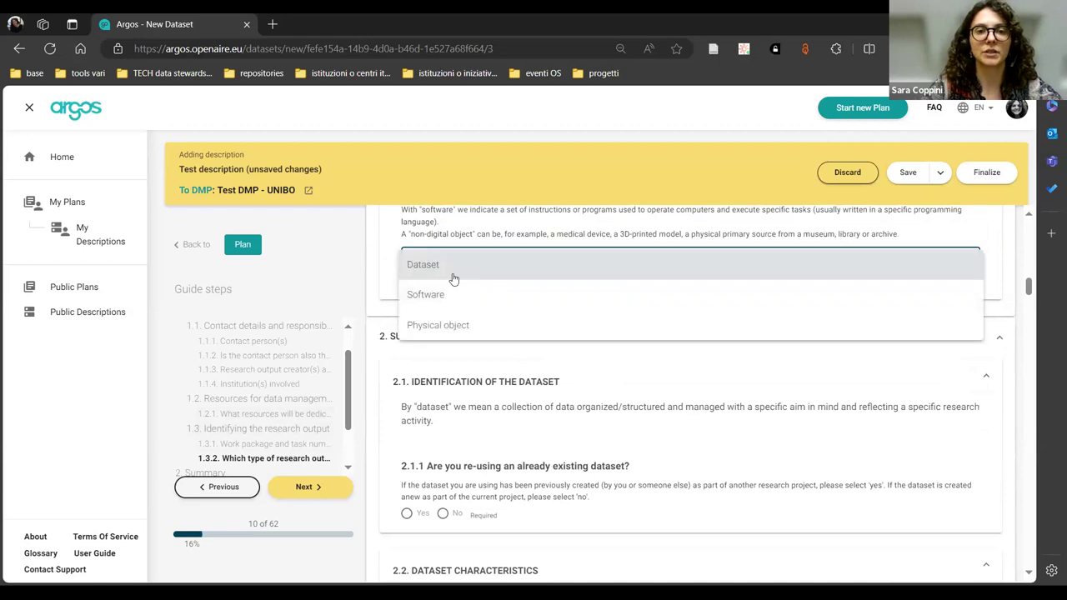
{"action": "left_click", "coordinate": [457, 300]}
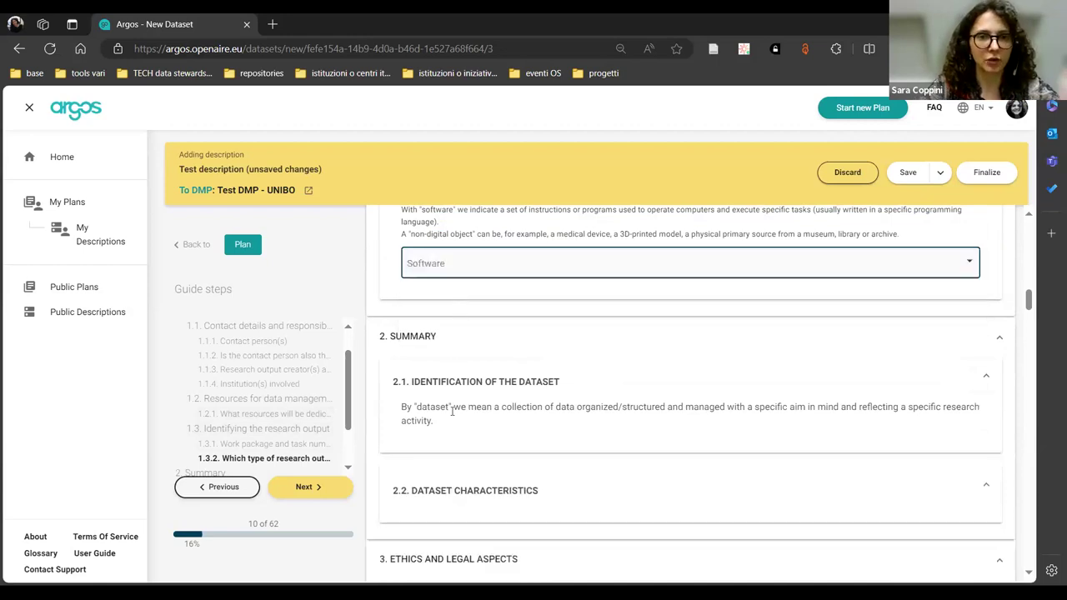
- Review the Summary questions on software reuse, name, type, formats, size, creation and purpose in sections 2.3 and 2.4
{"action": "scroll", "coordinate": [453, 424], "scroll_direction": "down", "scroll_amount": 1}
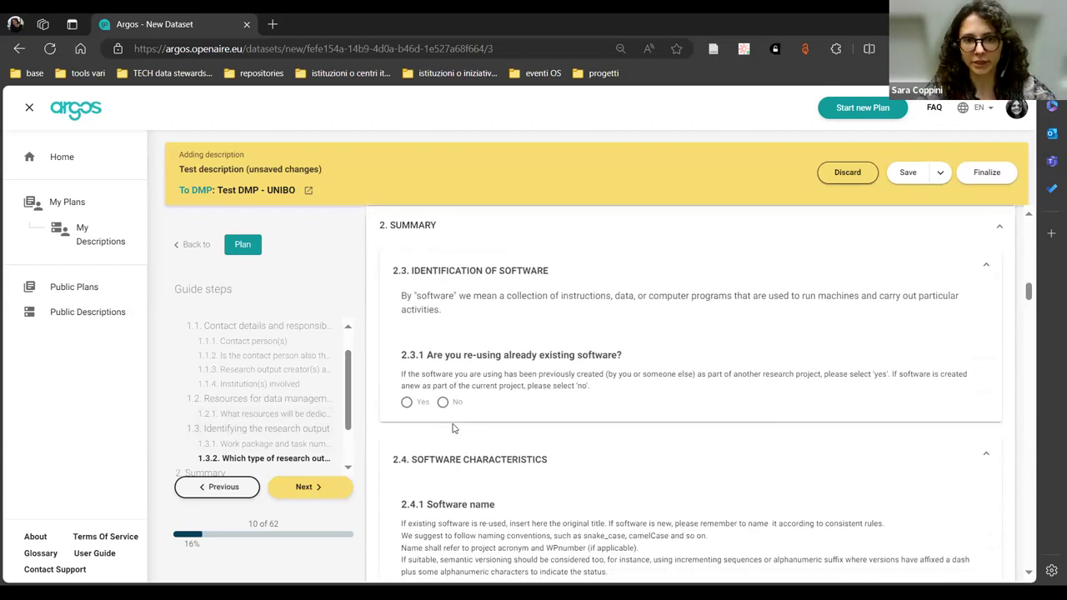
{"action": "scroll", "coordinate": [455, 427], "scroll_direction": "down", "scroll_amount": 1}
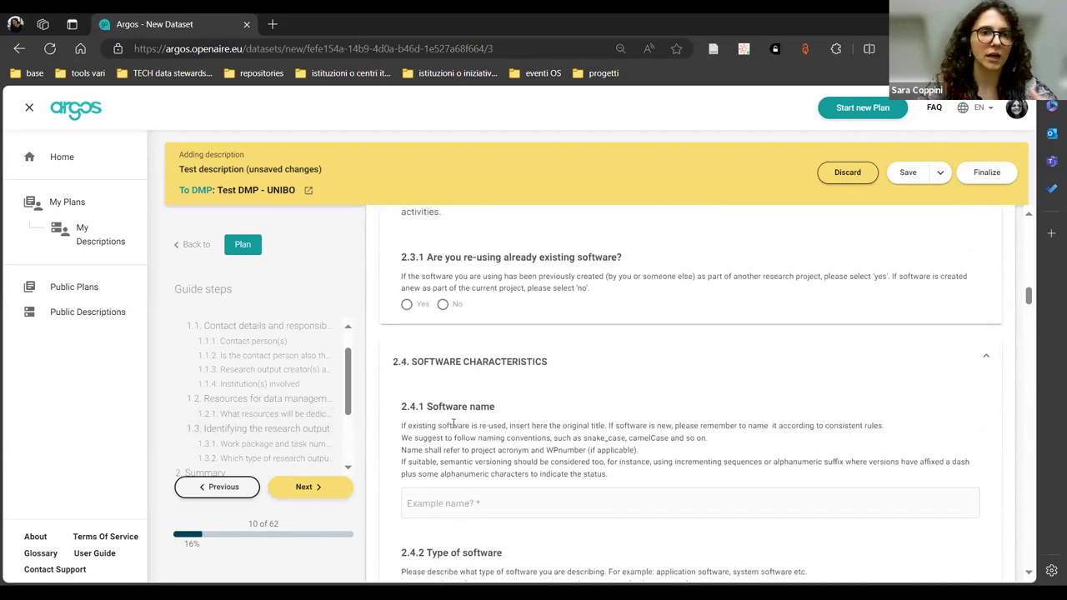
{"action": "scroll", "coordinate": [453, 424], "scroll_direction": "down", "scroll_amount": 2}
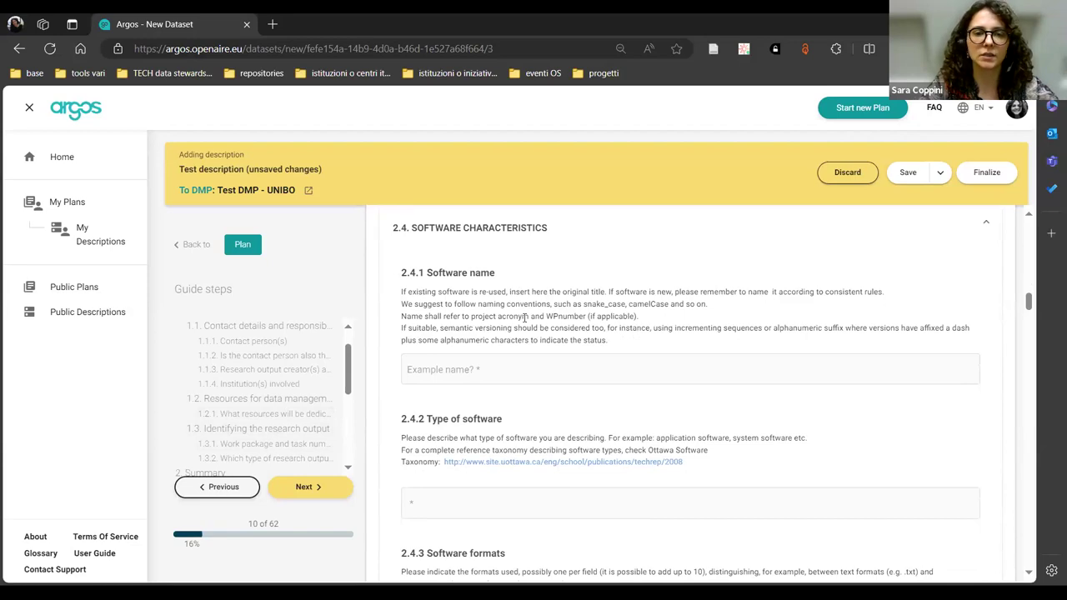
{"action": "scroll", "coordinate": [525, 317], "scroll_direction": "down", "scroll_amount": 2}
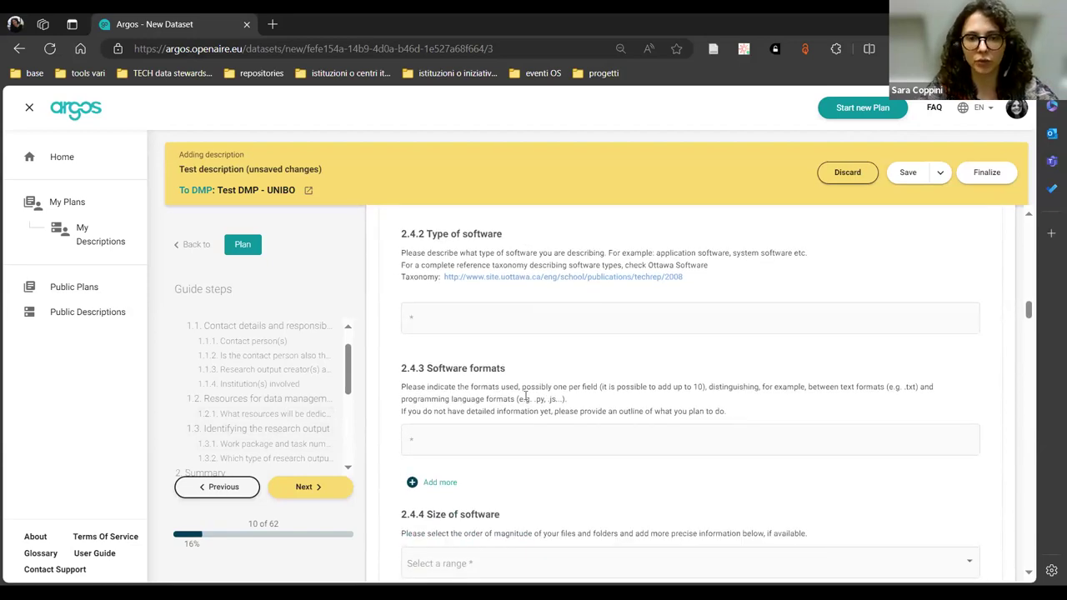
{"action": "scroll", "coordinate": [525, 398], "scroll_direction": "down", "scroll_amount": 2}
{"action": "scroll", "coordinate": [525, 399], "scroll_direction": "down", "scroll_amount": 2}
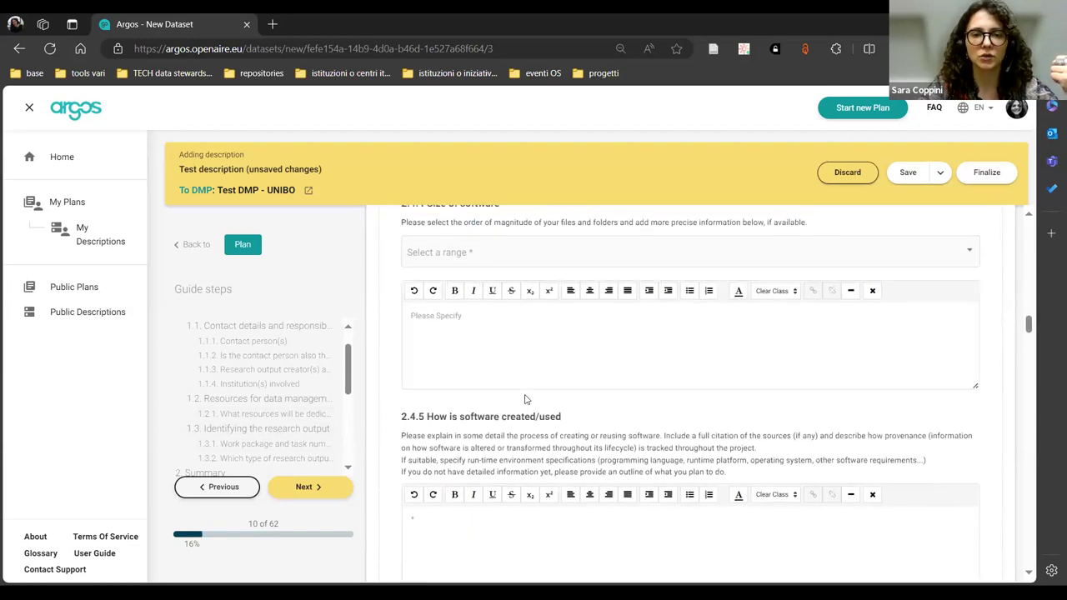
{"action": "scroll", "coordinate": [525, 399], "scroll_direction": "down", "scroll_amount": 3}
{"action": "scroll", "coordinate": [525, 396], "scroll_direction": "down", "scroll_amount": 2}
{"action": "scroll", "coordinate": [525, 396], "scroll_direction": "down", "scroll_amount": 2}
{"action": "scroll", "coordinate": [526, 396], "scroll_direction": "up", "scroll_amount": 4}
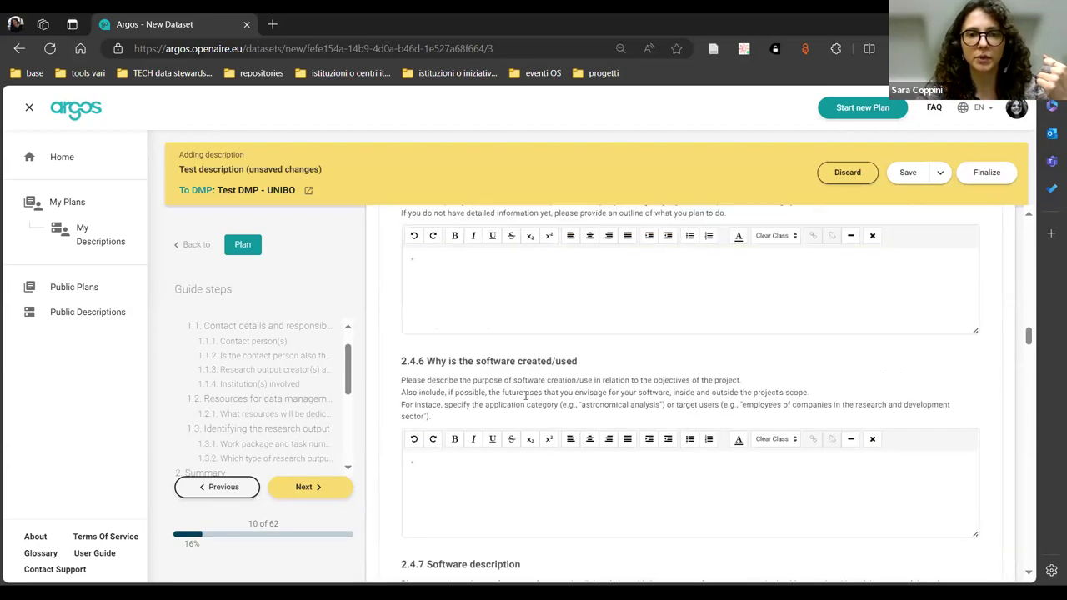
- Check questions 2.4.4 and 2.4.5 again and highlight the guidance on specifying the run-time environment
{"action": "scroll", "coordinate": [526, 400], "scroll_direction": "up", "scroll_amount": 2}
{"action": "scroll", "coordinate": [526, 400], "scroll_direction": "up", "scroll_amount": 2}
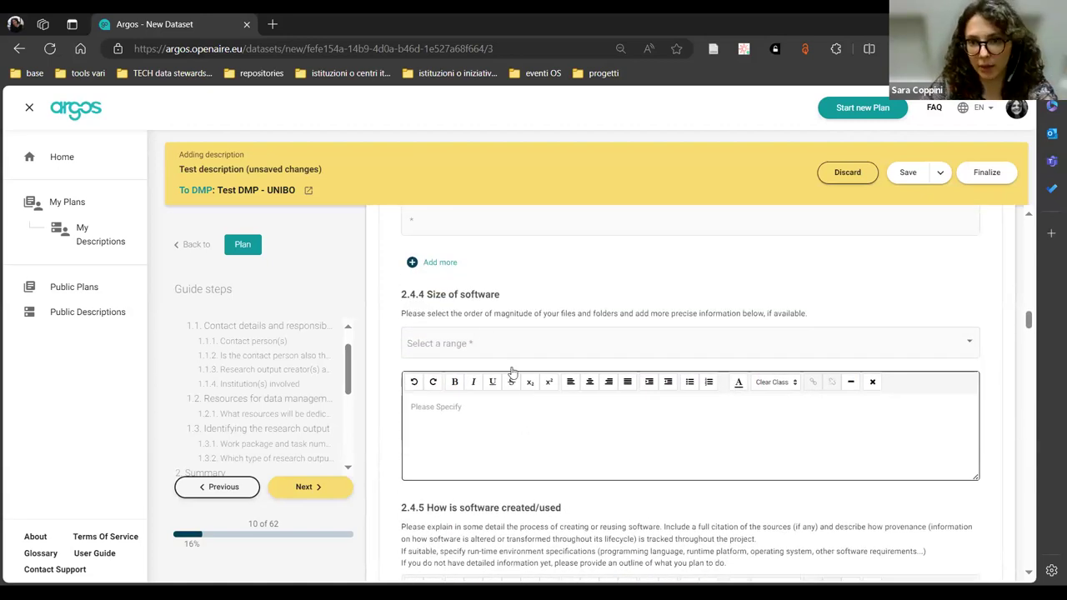
{"action": "scroll", "coordinate": [466, 310], "scroll_direction": "down", "scroll_amount": 1}
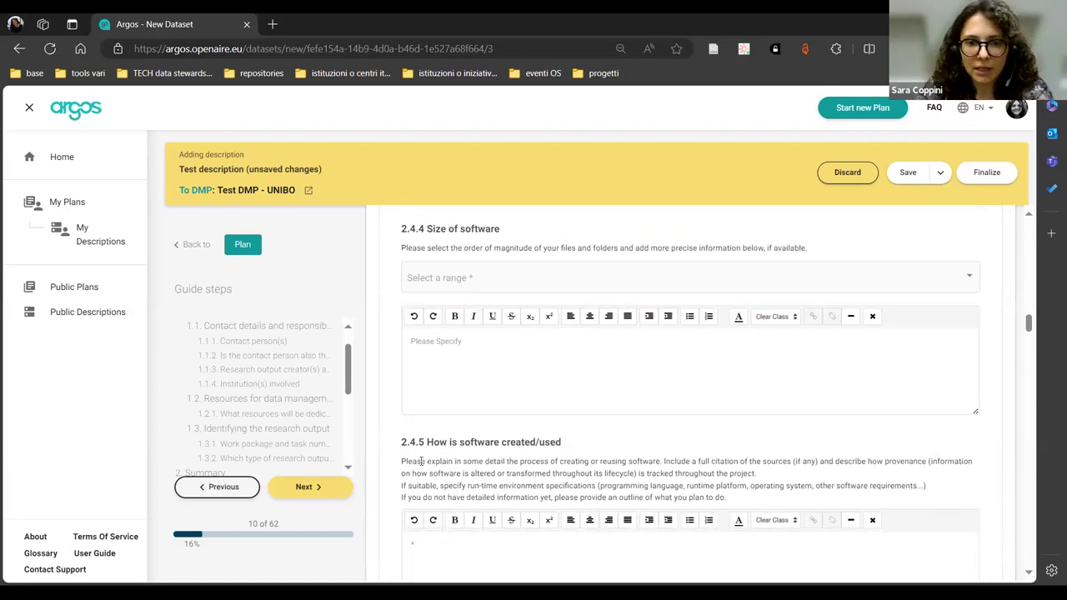
{"action": "scroll", "coordinate": [520, 477], "scroll_direction": "down", "scroll_amount": 2}
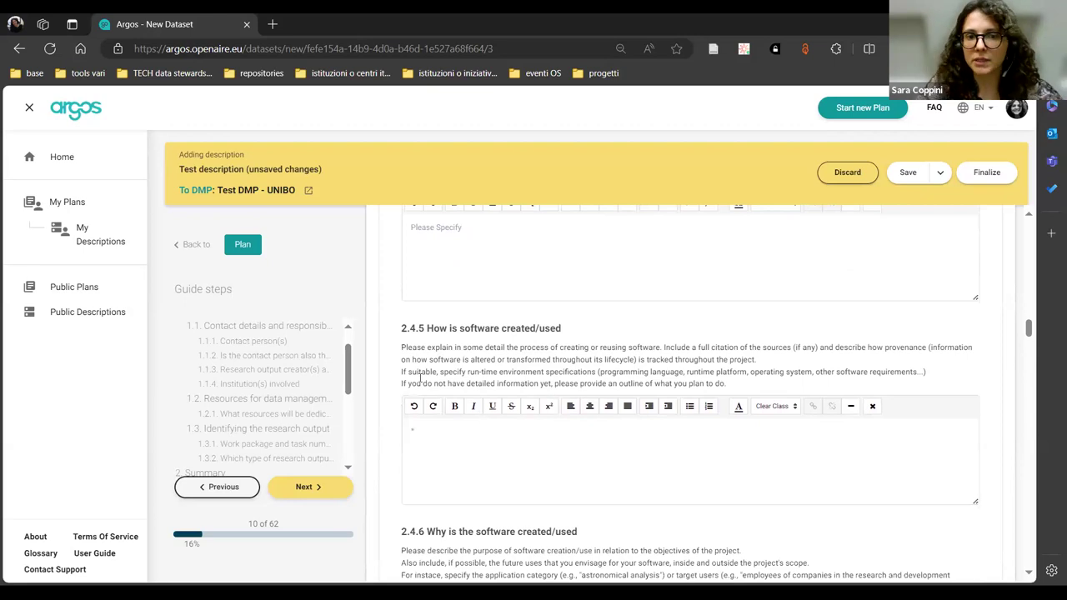
{"action": "left_click_drag", "start_coordinate": [400, 372], "coordinate": [599, 372]}
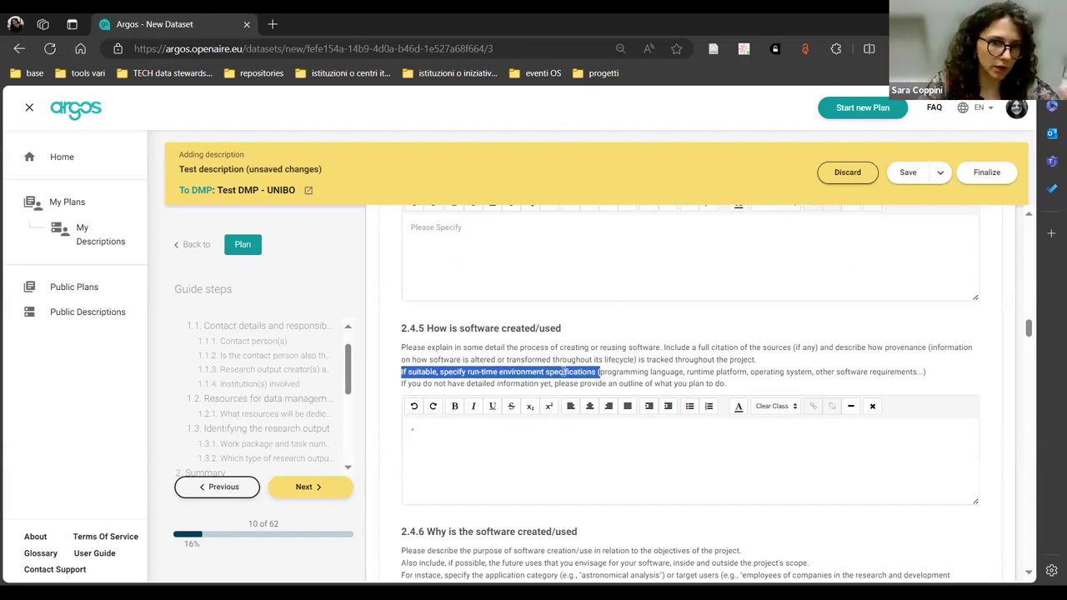
- Collapse section 3, Ethics and Legal Aspects, then collapse and reopen section 4, Making Research FAIR
{"action": "scroll", "coordinate": [563, 372], "scroll_direction": "down", "scroll_amount": 2}
{"action": "scroll", "coordinate": [564, 371], "scroll_direction": "down", "scroll_amount": 2}
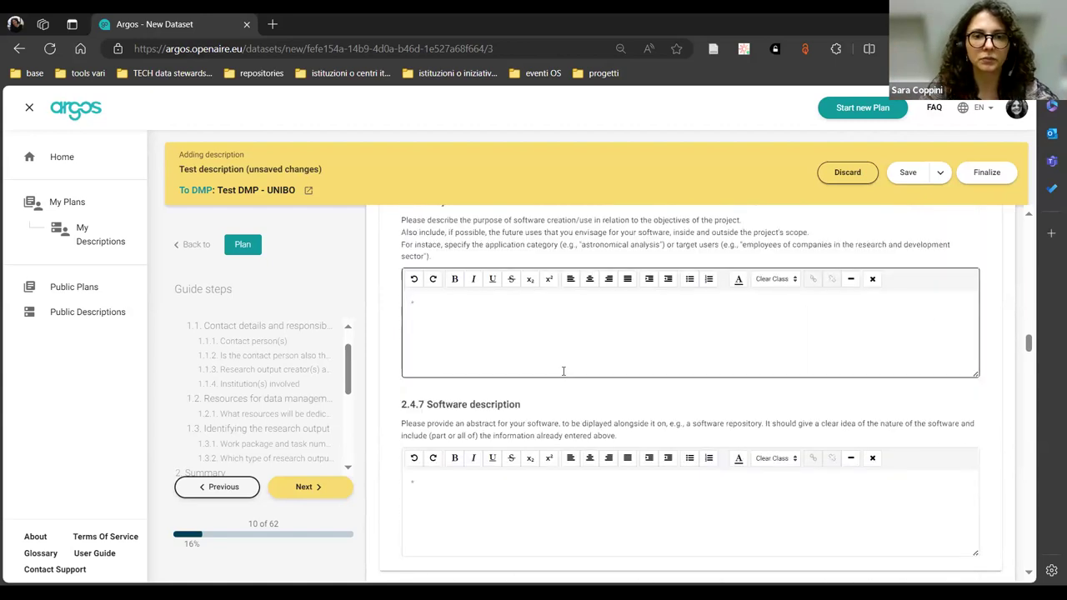
{"action": "scroll", "coordinate": [564, 372], "scroll_direction": "down", "scroll_amount": 4}
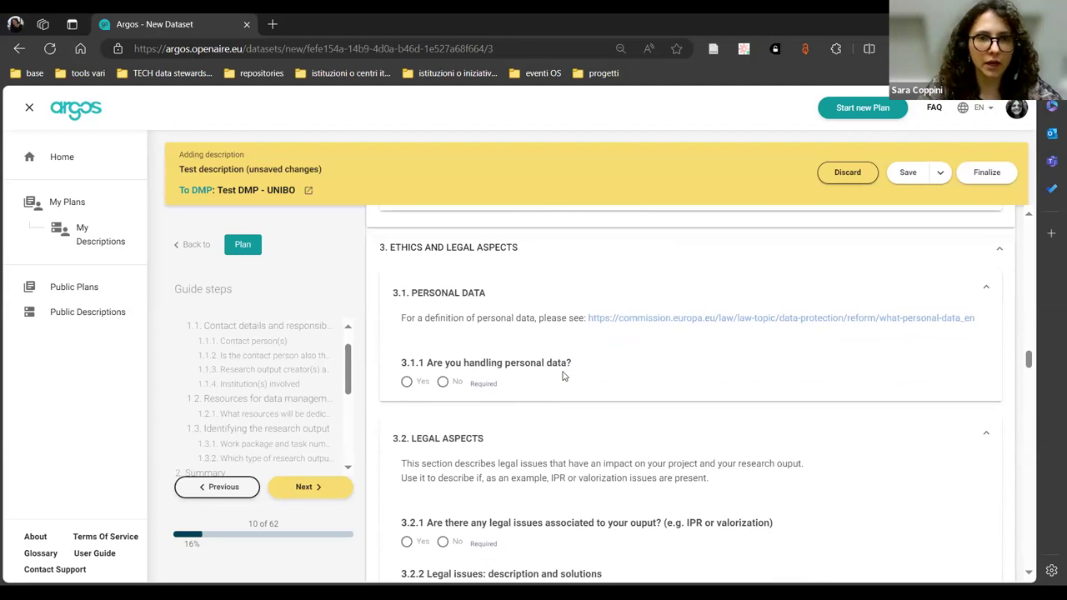
{"action": "left_click", "coordinate": [482, 259]}
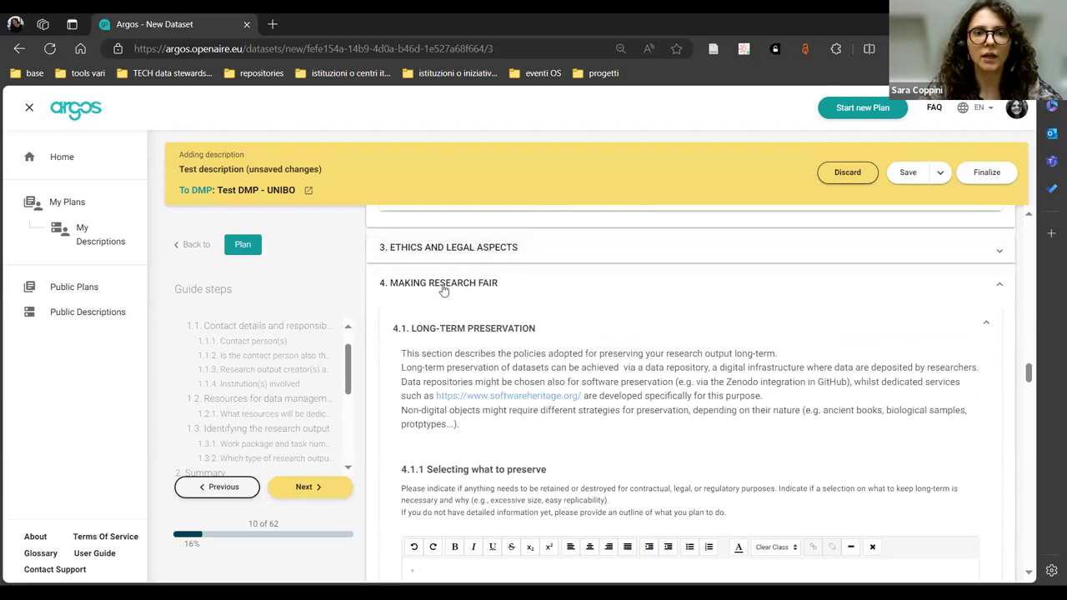
{"action": "left_click", "coordinate": [444, 288]}
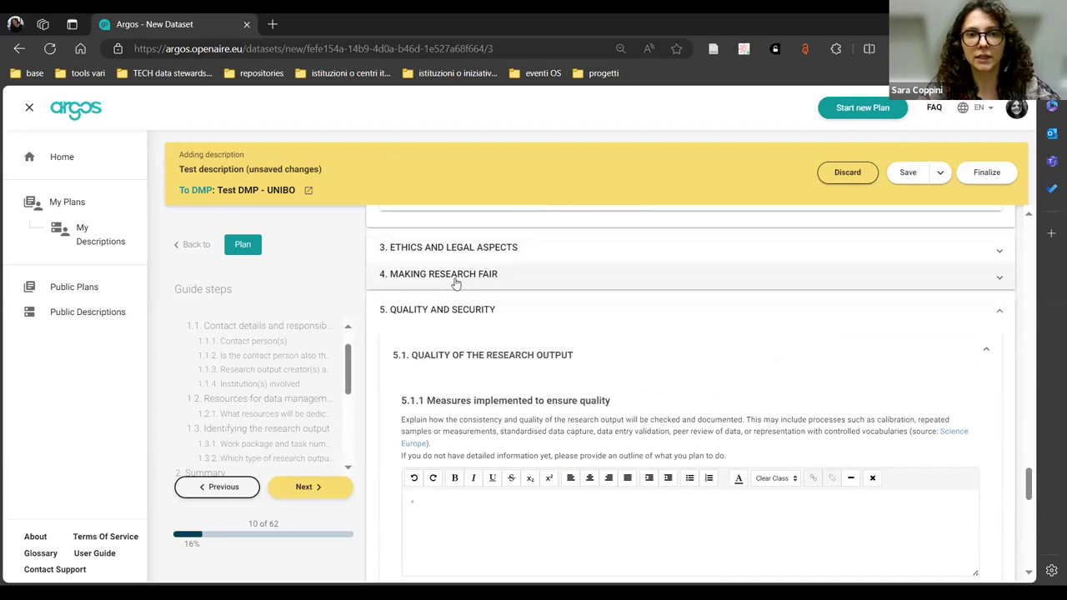
{"action": "left_click", "coordinate": [456, 284]}
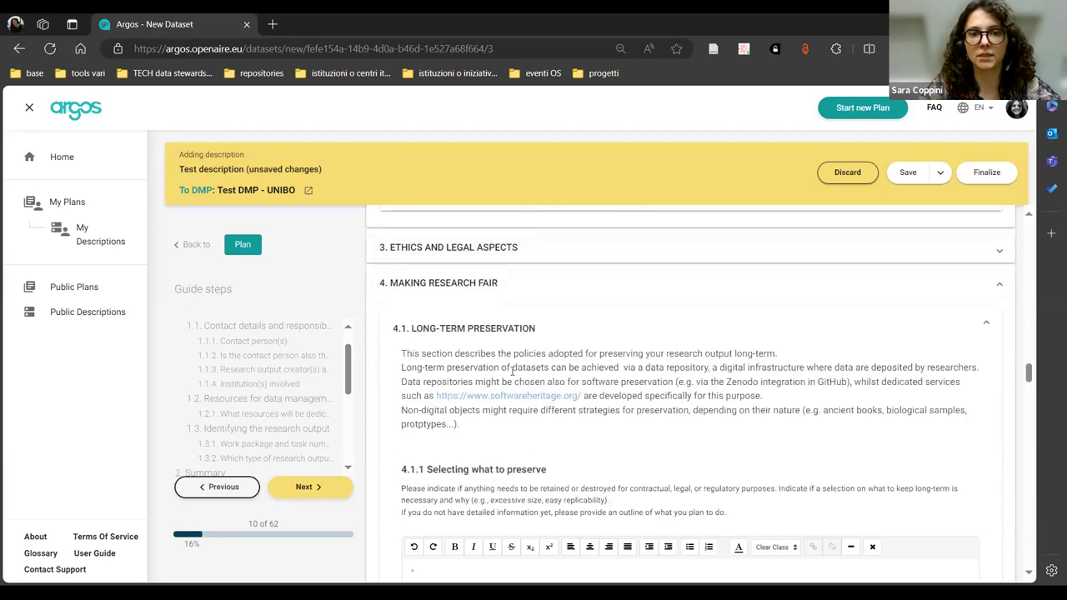
- Review the Making Research FAIR questions on long-term preservation, findability, accessibility and interoperability in sections 4.1 to 4.4
{"action": "scroll", "coordinate": [512, 371], "scroll_direction": "up", "scroll_amount": 3}
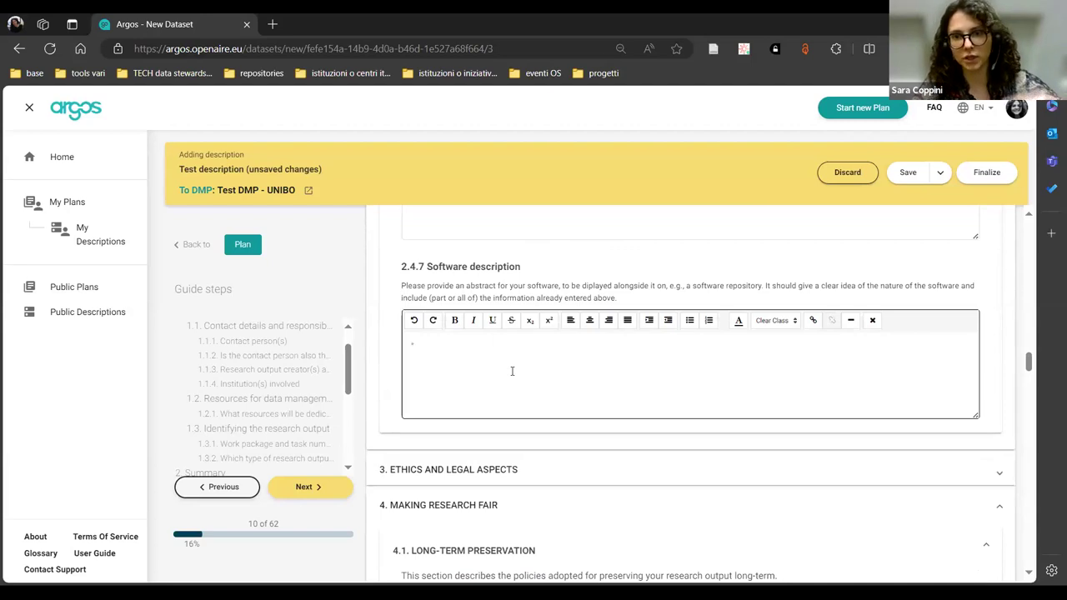
{"action": "scroll", "coordinate": [529, 476], "scroll_direction": "down", "scroll_amount": 3}
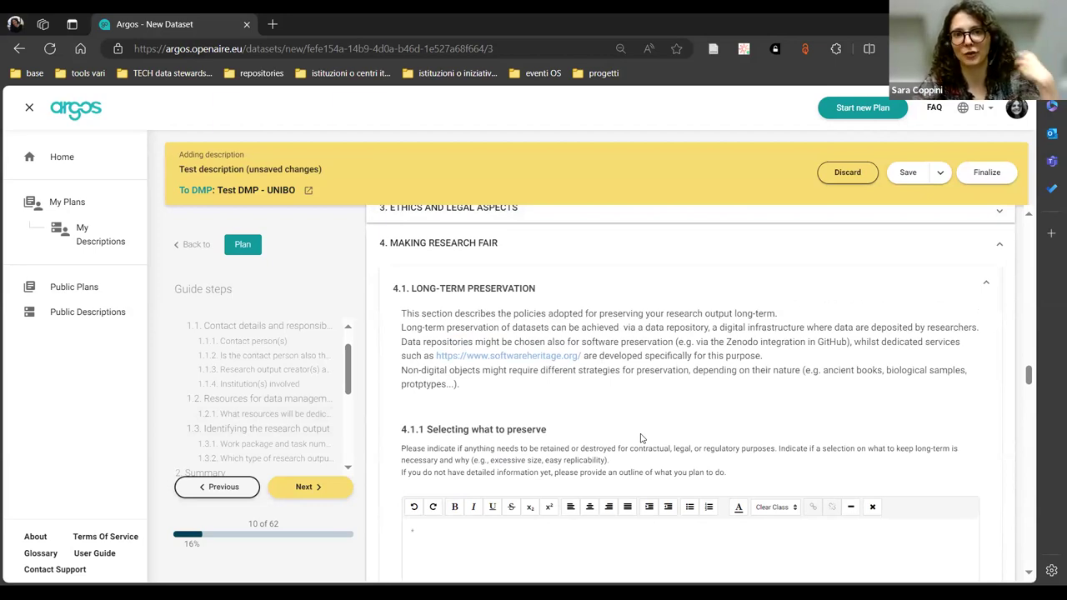
{"action": "scroll", "coordinate": [641, 438], "scroll_direction": "down", "scroll_amount": 1}
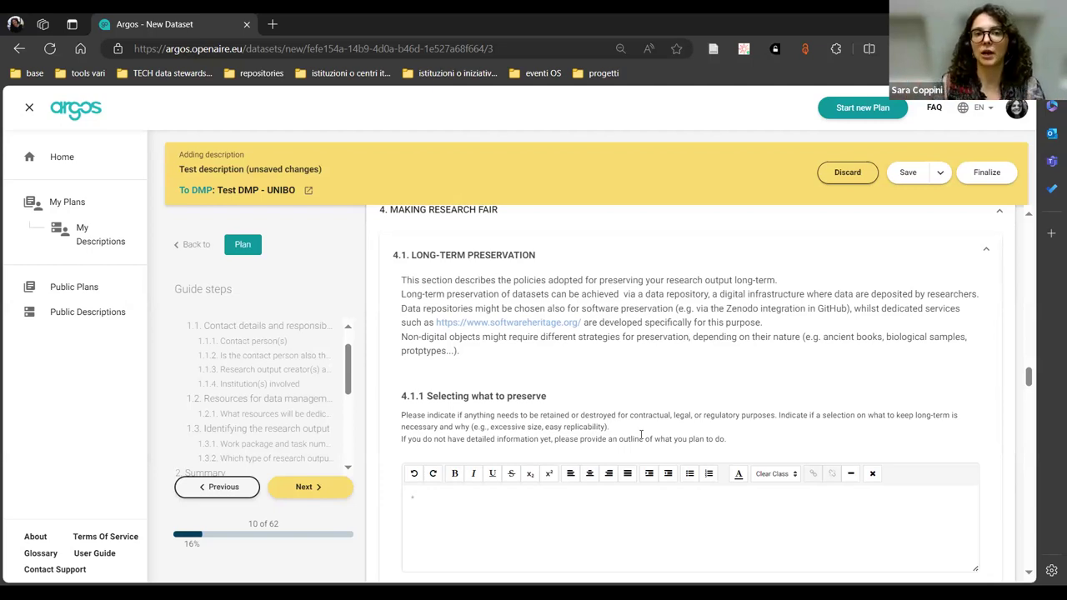
{"action": "scroll", "coordinate": [642, 435], "scroll_direction": "down", "scroll_amount": 10}
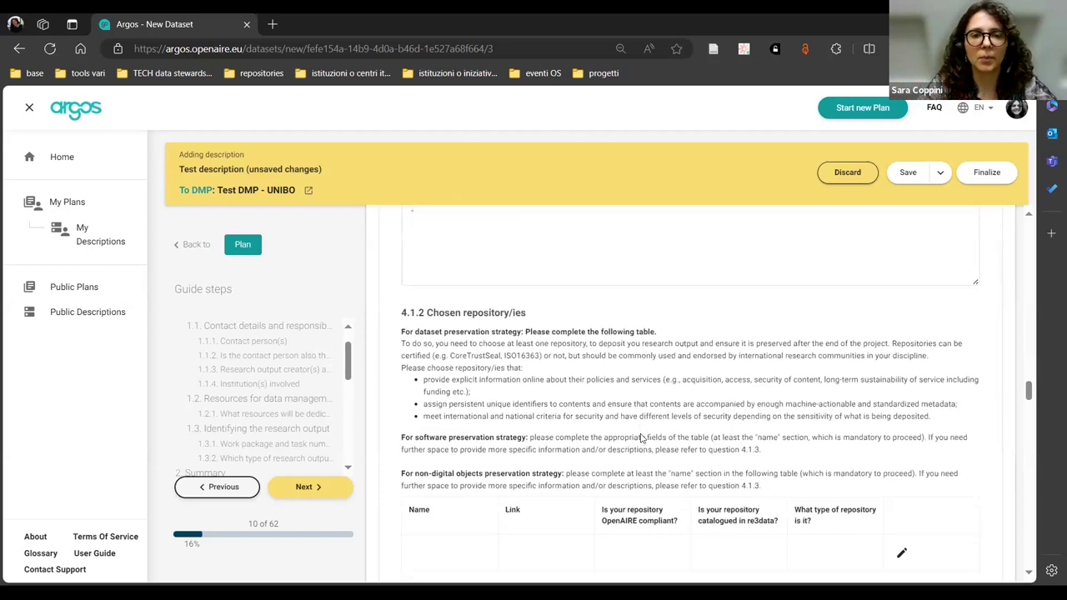
{"action": "scroll", "coordinate": [641, 435], "scroll_direction": "down", "scroll_amount": 4}
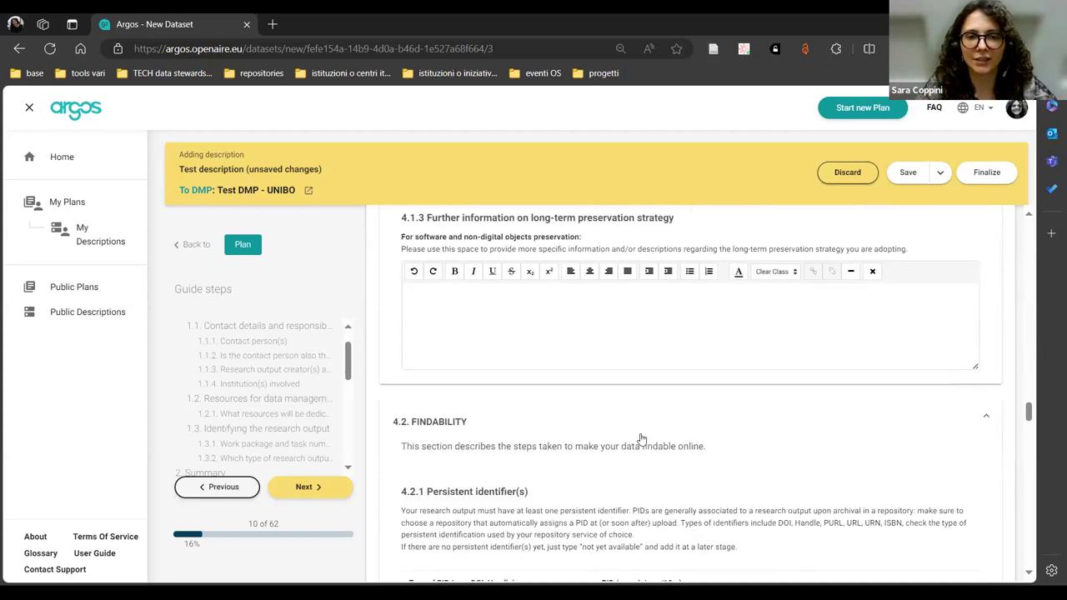
{"action": "scroll", "coordinate": [642, 439], "scroll_direction": "down", "scroll_amount": 5}
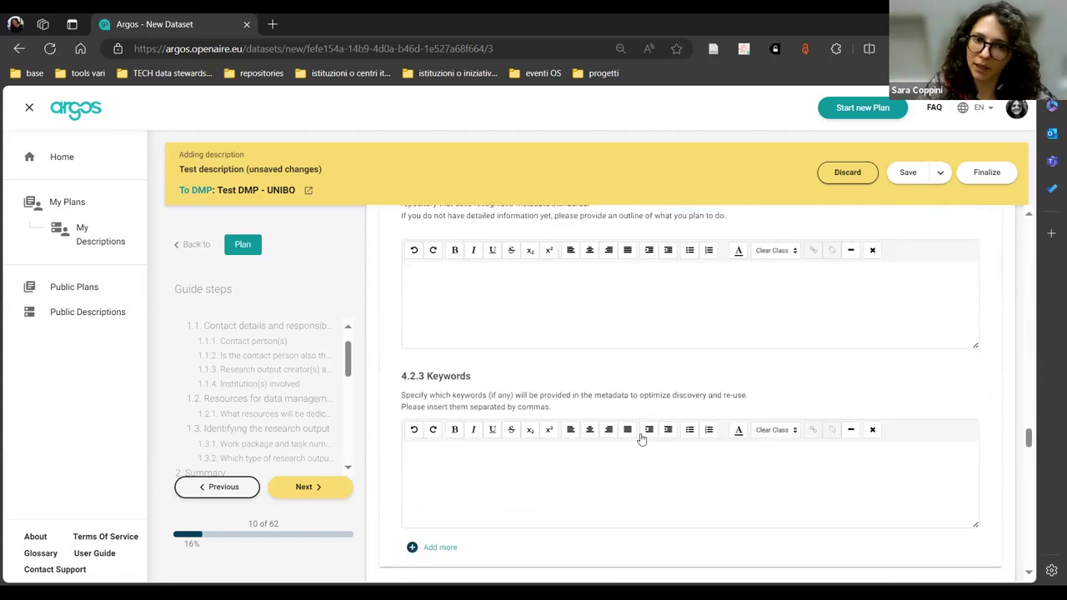
{"action": "scroll", "coordinate": [641, 438], "scroll_direction": "down", "scroll_amount": 4}
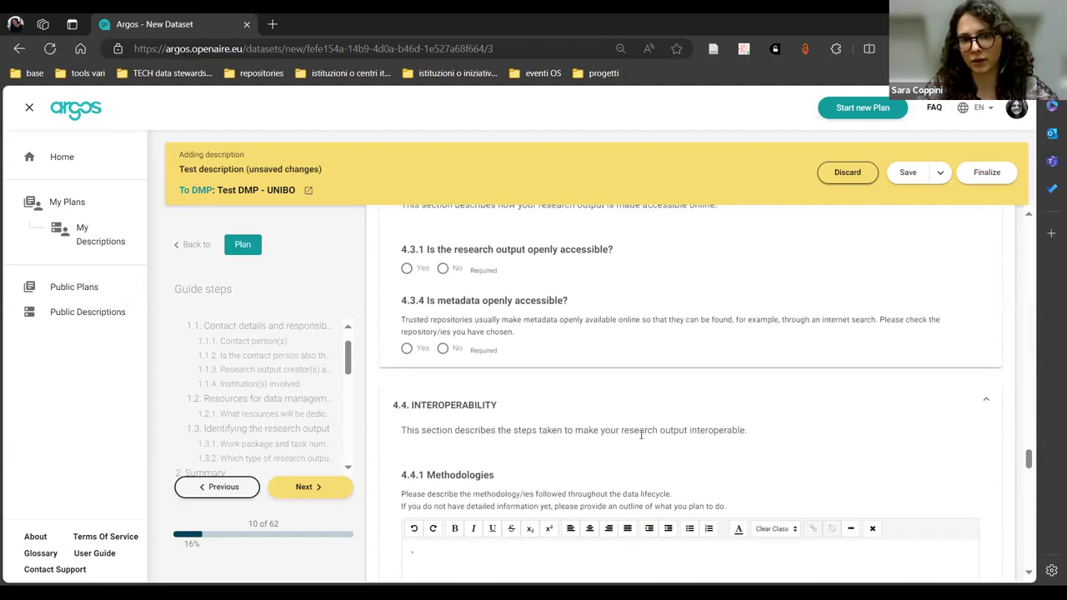
{"action": "scroll", "coordinate": [641, 433], "scroll_direction": "down", "scroll_amount": 1}
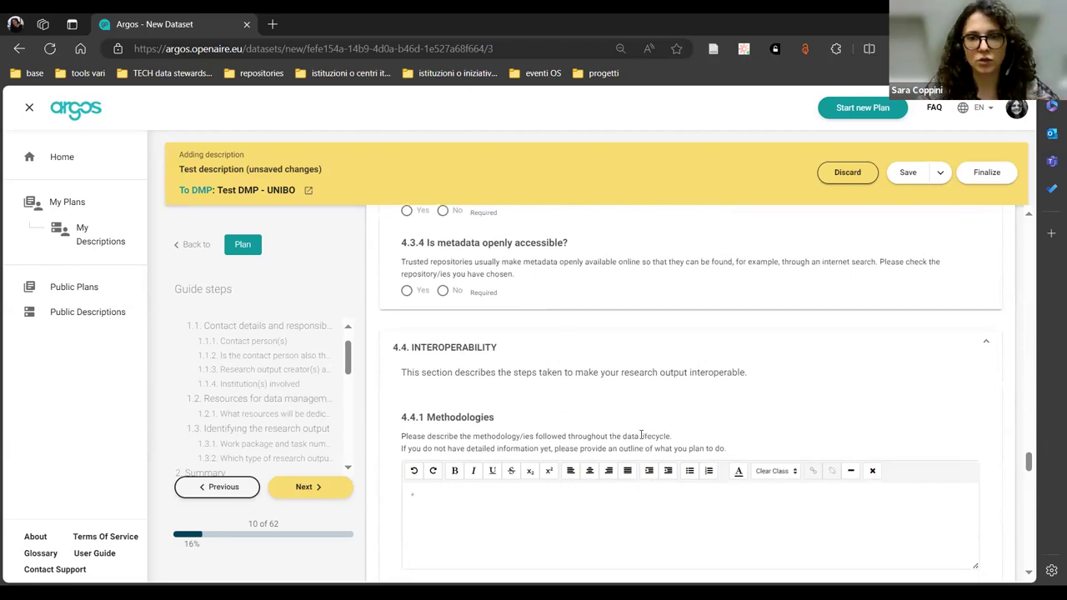
{"action": "scroll", "coordinate": [641, 433], "scroll_direction": "down", "scroll_amount": 4}
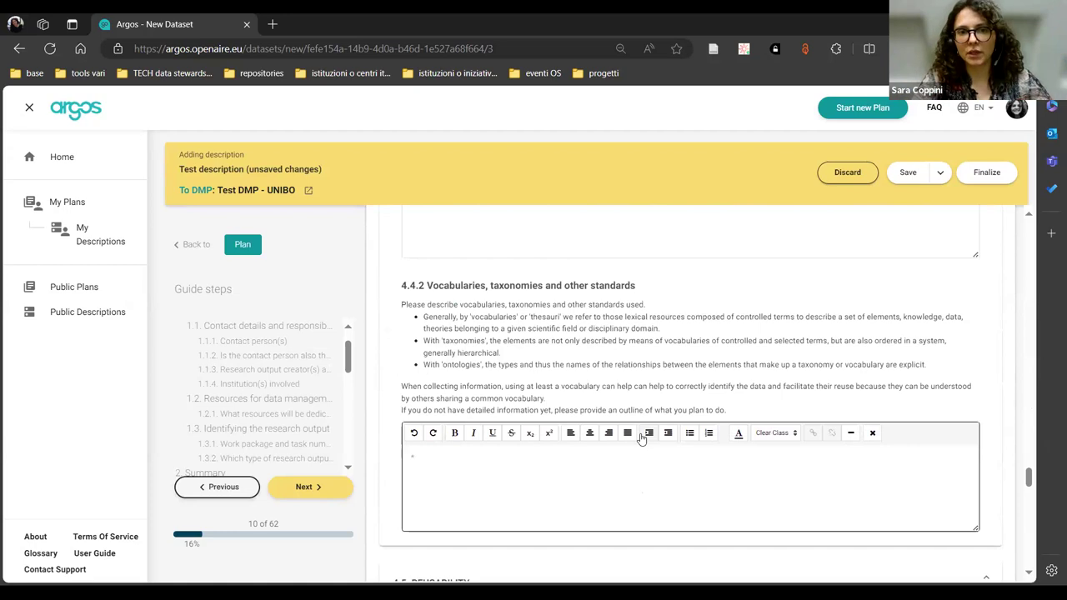
{"action": "scroll", "coordinate": [641, 438], "scroll_direction": "down", "scroll_amount": 1}
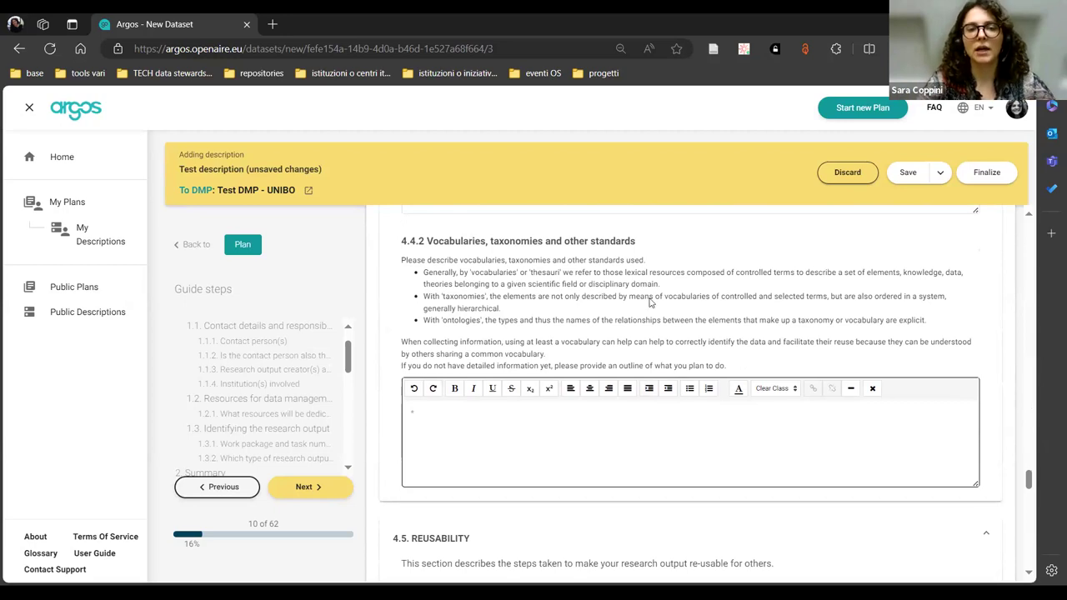
{"action": "scroll", "coordinate": [653, 284], "scroll_direction": "down", "scroll_amount": 1}
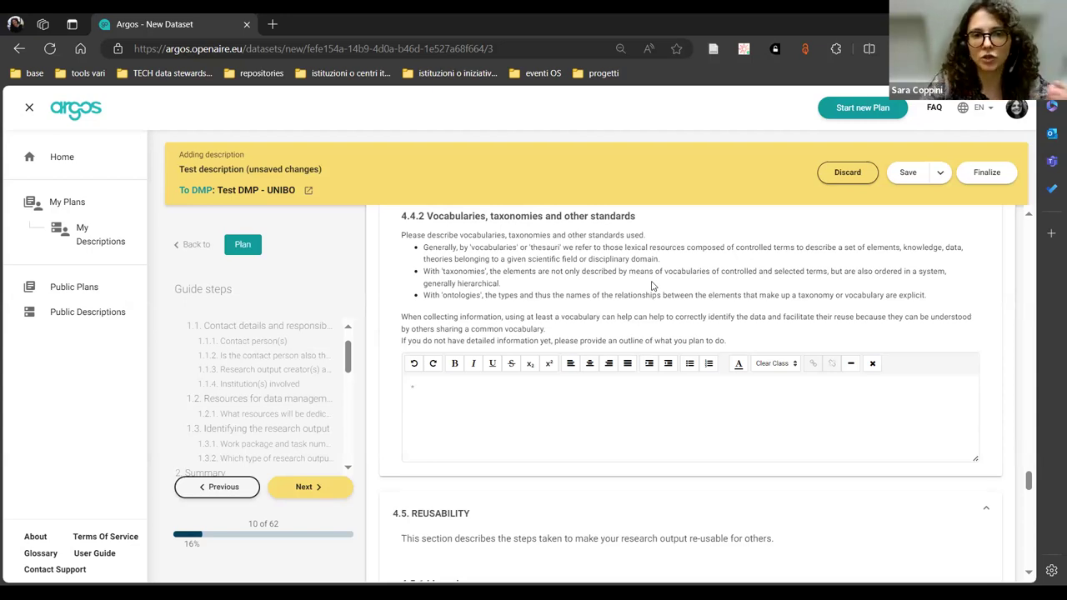
- Review the questions on licensing and documentation in section 4.5, and on quality measures and storage in section 5
{"action": "scroll", "coordinate": [653, 286], "scroll_direction": "down", "scroll_amount": 4}
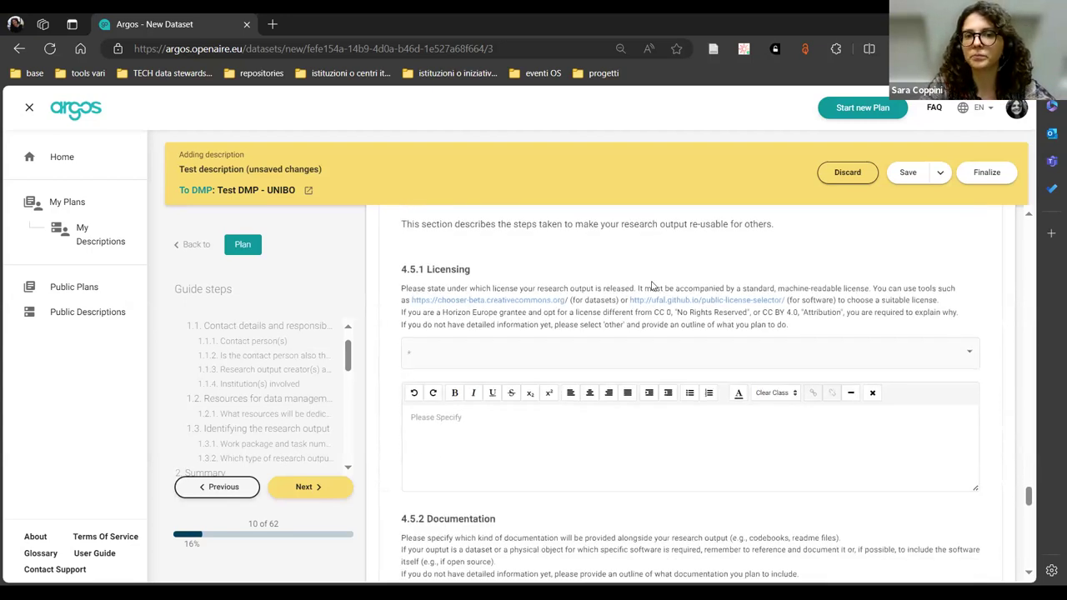
{"action": "scroll", "coordinate": [653, 286], "scroll_direction": "down", "scroll_amount": 3}
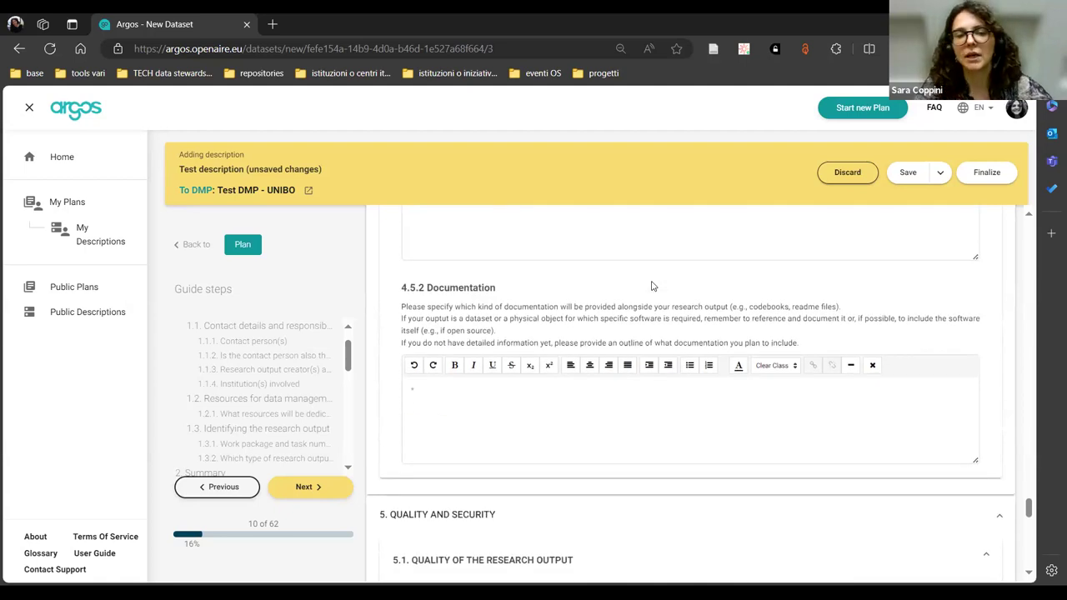
{"action": "scroll", "coordinate": [653, 286], "scroll_direction": "down", "scroll_amount": 1}
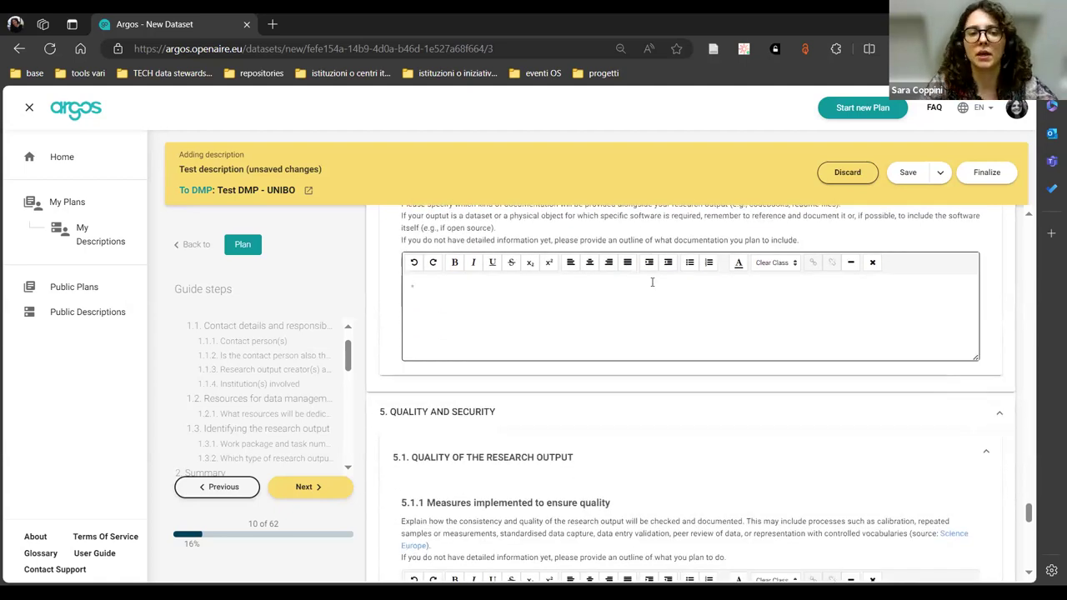
{"action": "scroll", "coordinate": [653, 282], "scroll_direction": "down", "scroll_amount": 3}
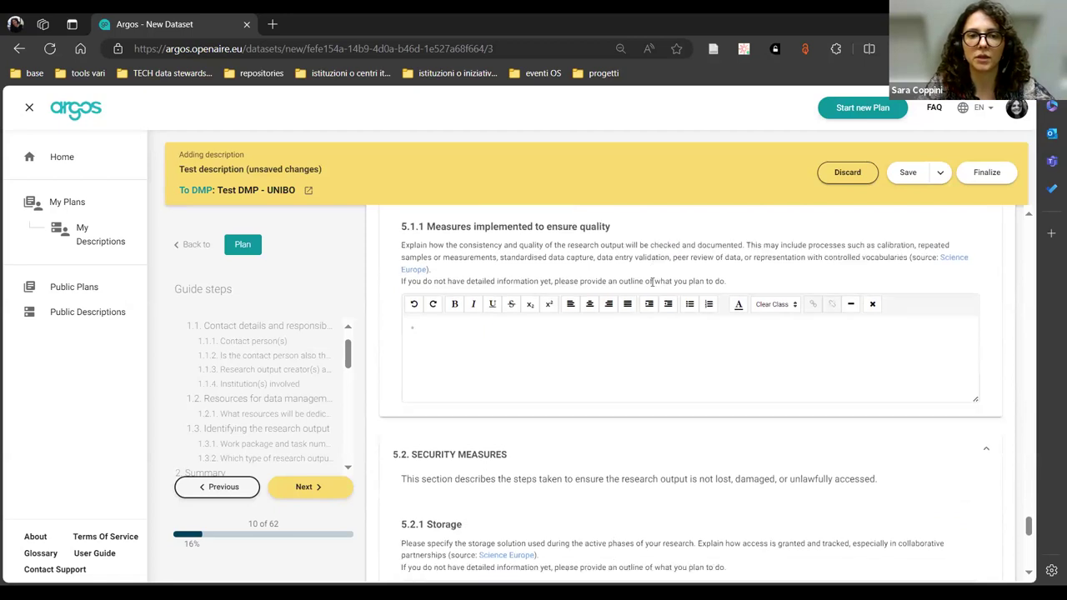
{"action": "scroll", "coordinate": [653, 283], "scroll_direction": "down", "scroll_amount": 2}
{"action": "scroll", "coordinate": [317, 402], "scroll_direction": "down", "scroll_amount": 1}
- Look through the guide steps outline down to Quality and security and return to its beginning
{"action": "scroll", "coordinate": [317, 402], "scroll_direction": "down", "scroll_amount": 3}
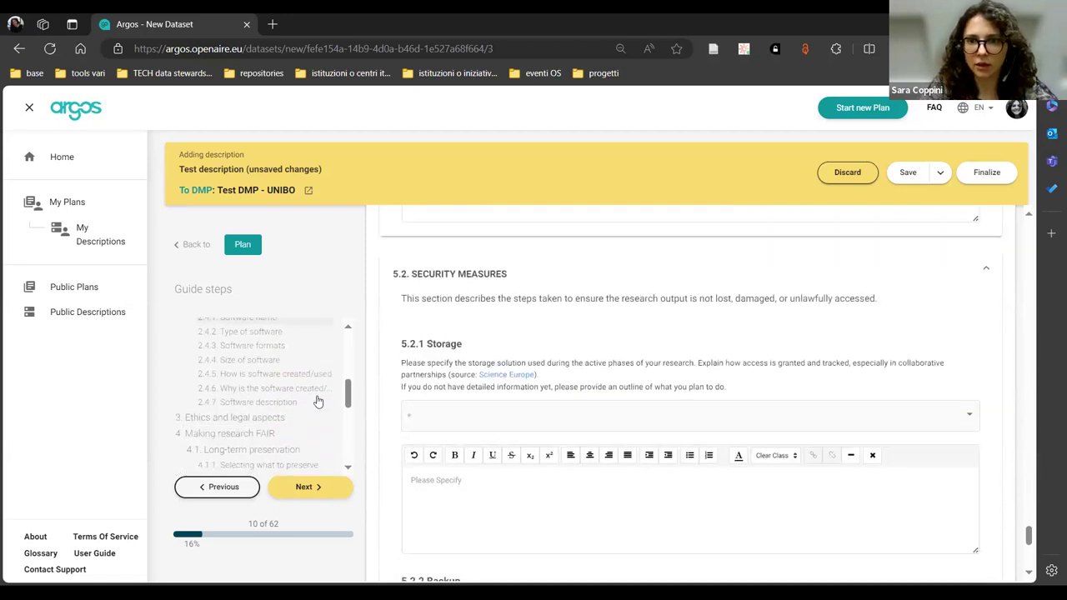
{"action": "scroll", "coordinate": [317, 402], "scroll_direction": "down", "scroll_amount": 1}
{"action": "scroll", "coordinate": [317, 402], "scroll_direction": "down", "scroll_amount": 6}
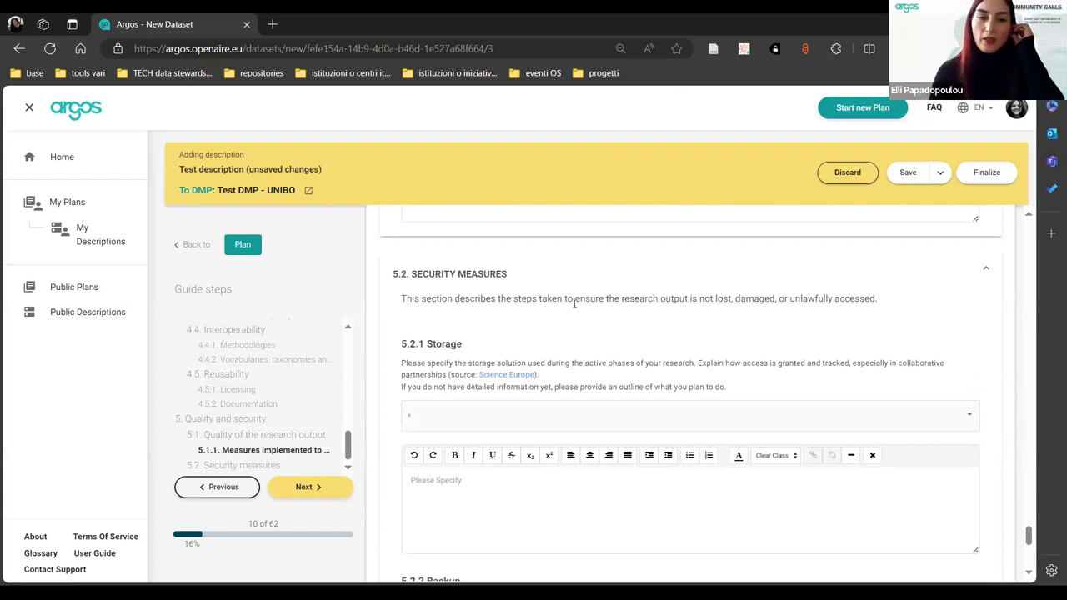
{"action": "scroll", "coordinate": [283, 368], "scroll_direction": "up", "scroll_amount": 1}
{"action": "scroll", "coordinate": [284, 367], "scroll_direction": "up", "scroll_amount": 6}
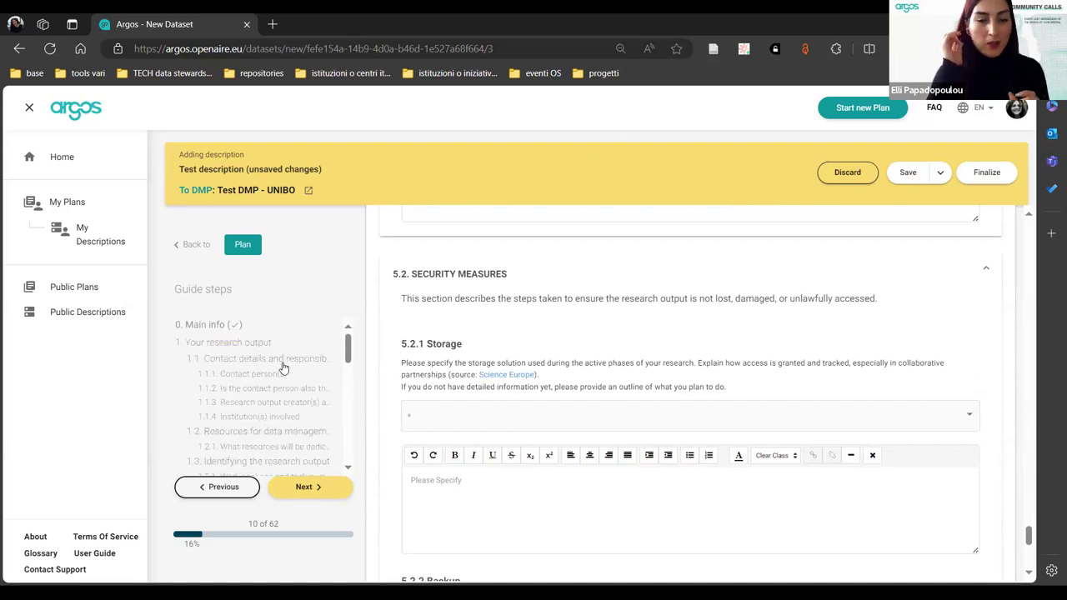